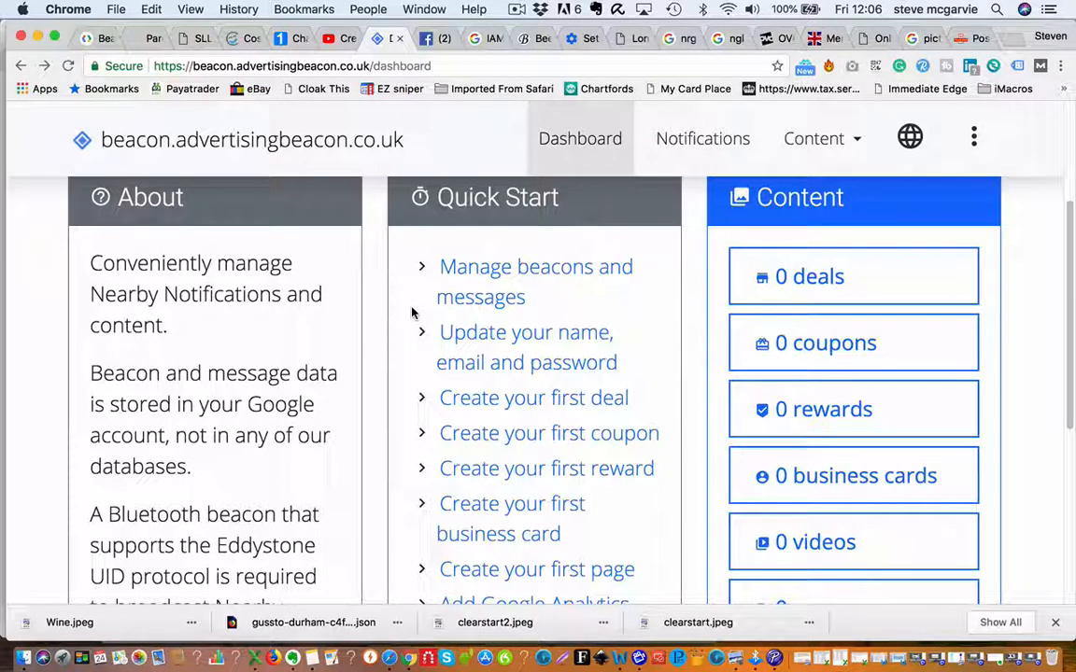
Open the Add coupon form from '0 coupons' and bring up the 'Redeem an offer' note.
click(821, 353)
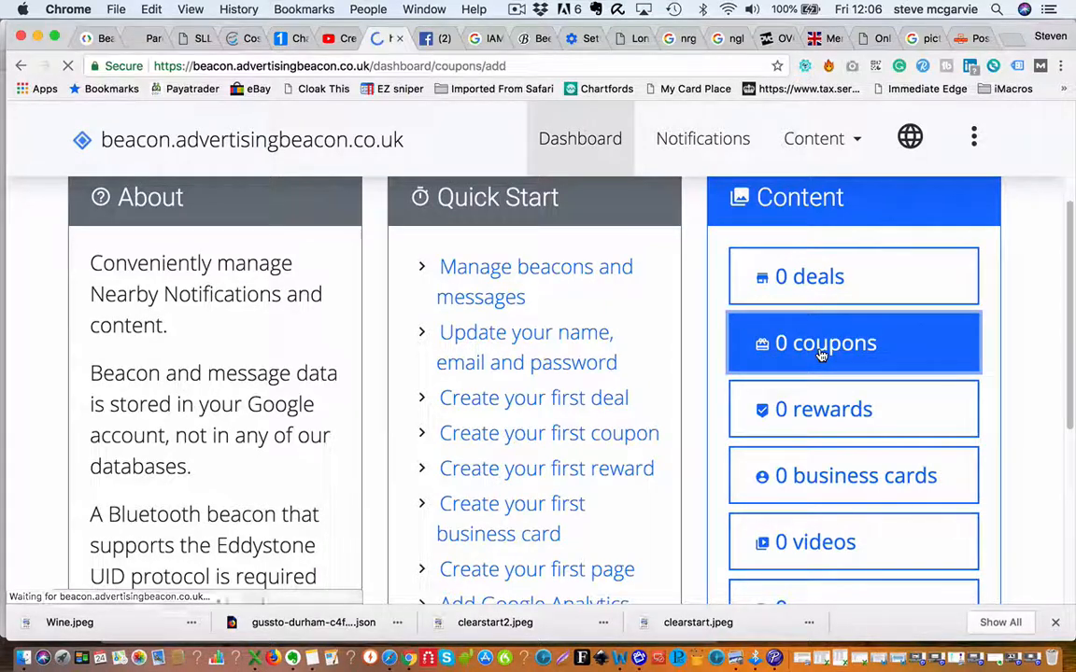
click(314, 659)
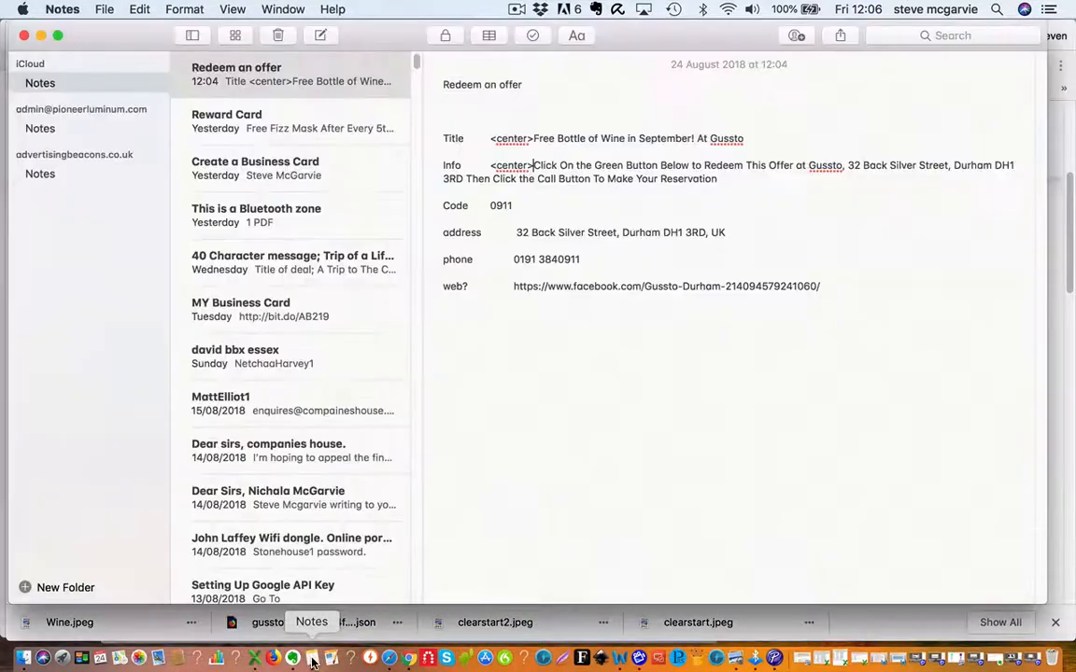
Move the Notes window aside so the empty Add coupon form shows beside it.
drag(369, 41, 13, 40)
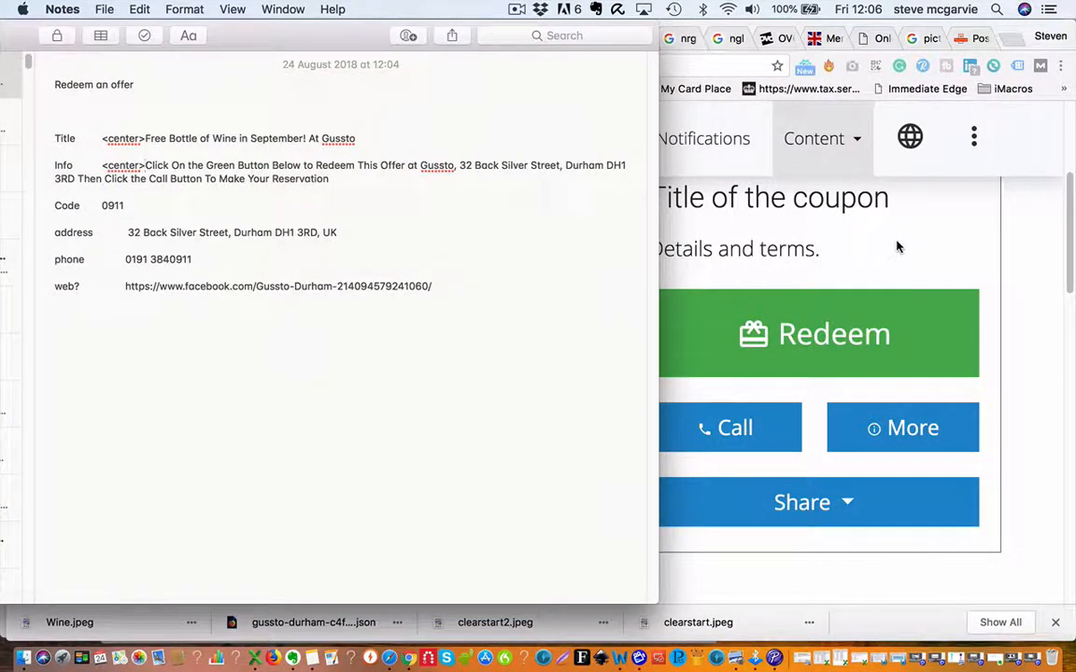
click(896, 247)
scroll(613, 339, up, 3)
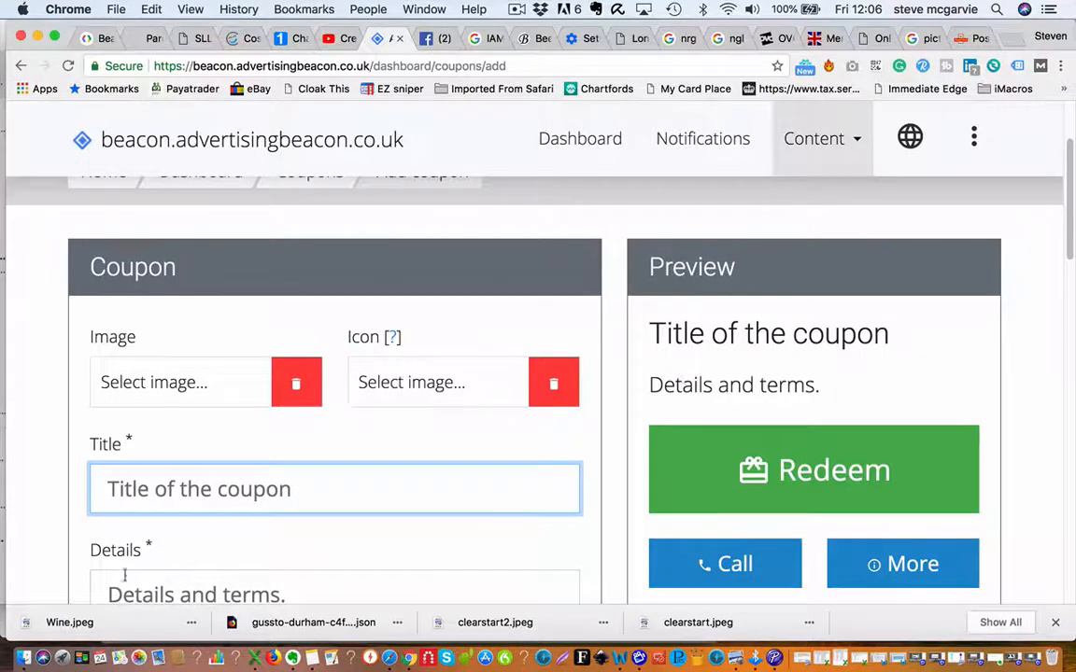
Set the coupon image to the Gussto food screenshot from the Desktop.
click(192, 384)
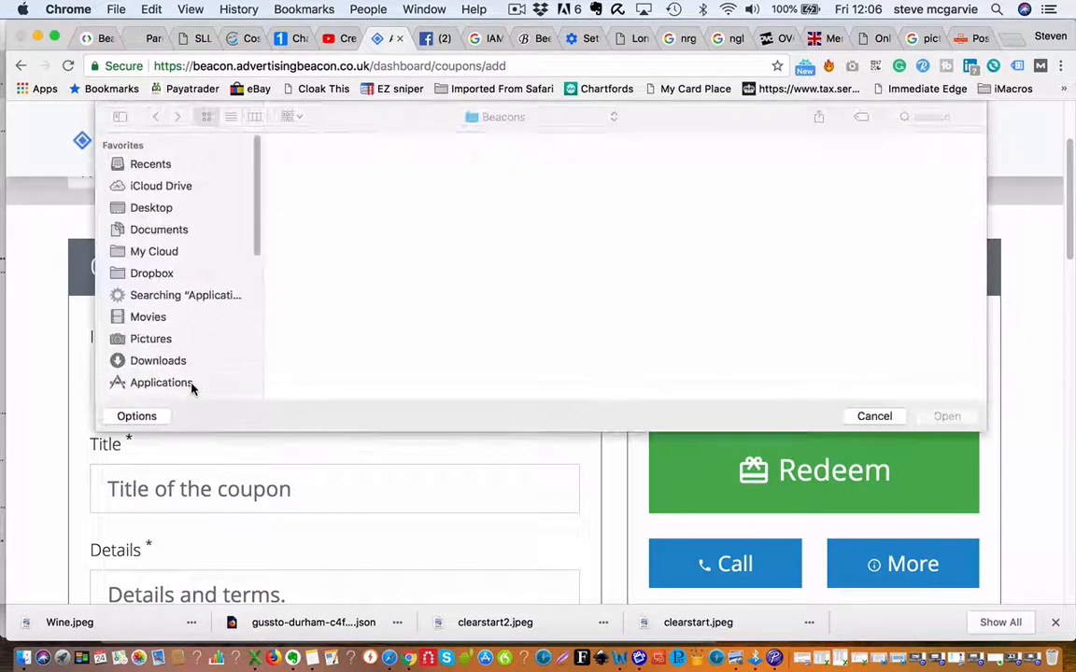
click(161, 207)
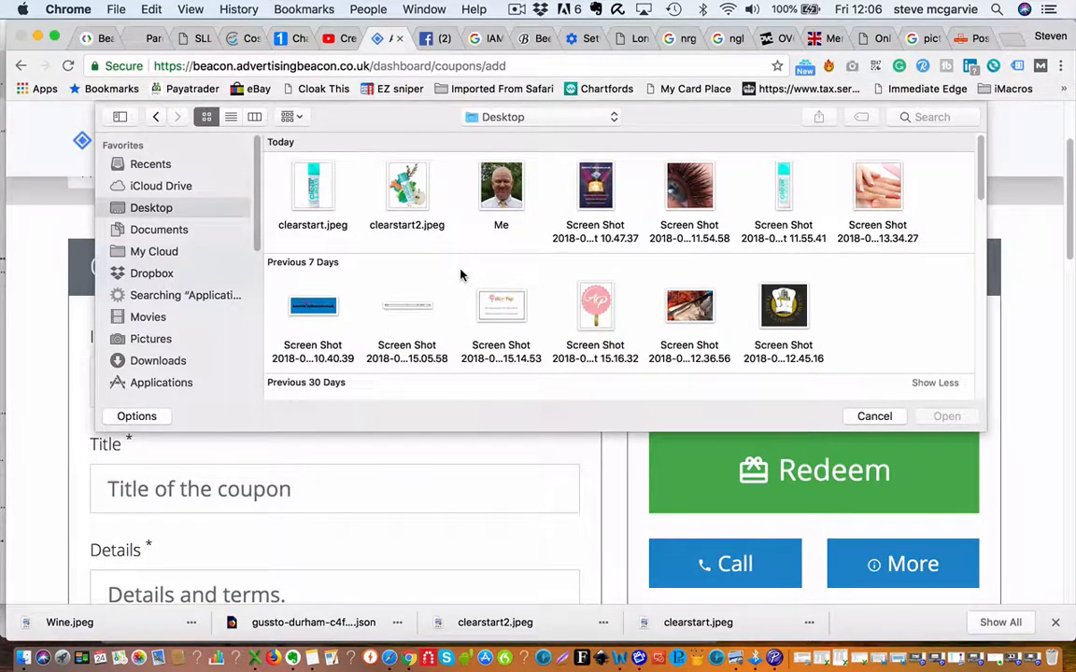
scroll(460, 275, down, 10)
double_click(414, 338)
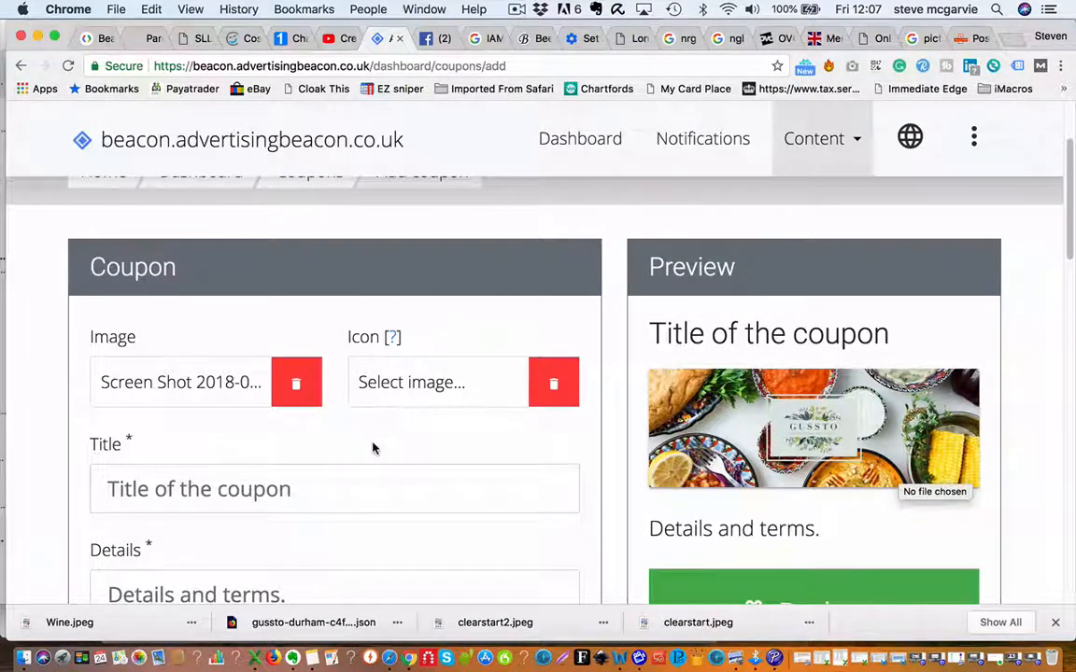
Set the coupon icon to Wine.jpeg from the Beacons folder.
scroll(373, 449, down, 2)
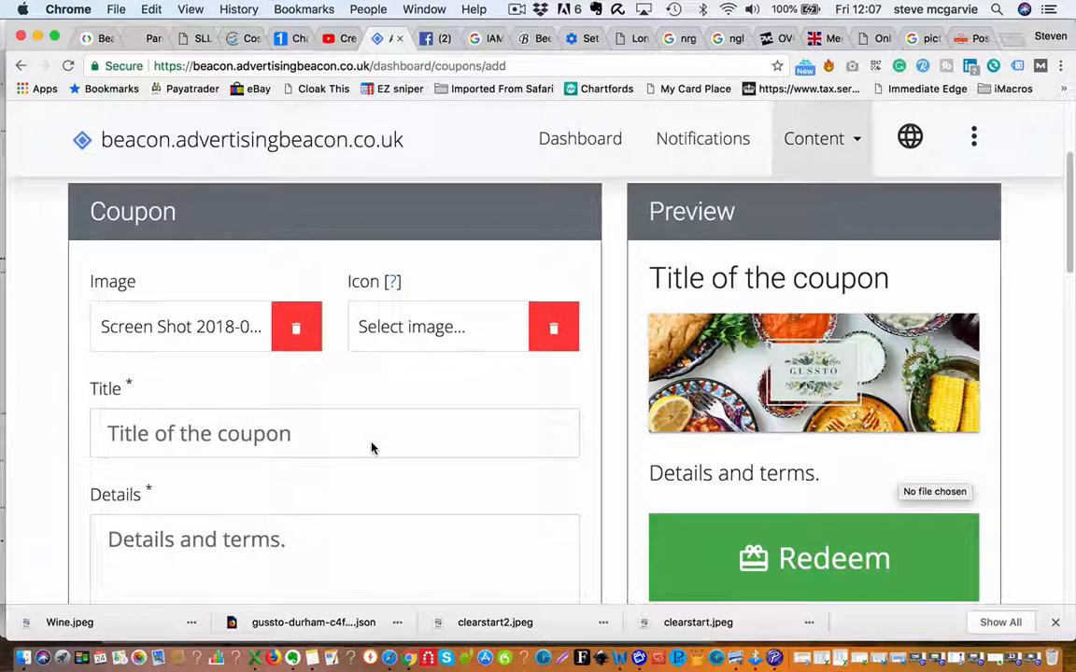
click(433, 332)
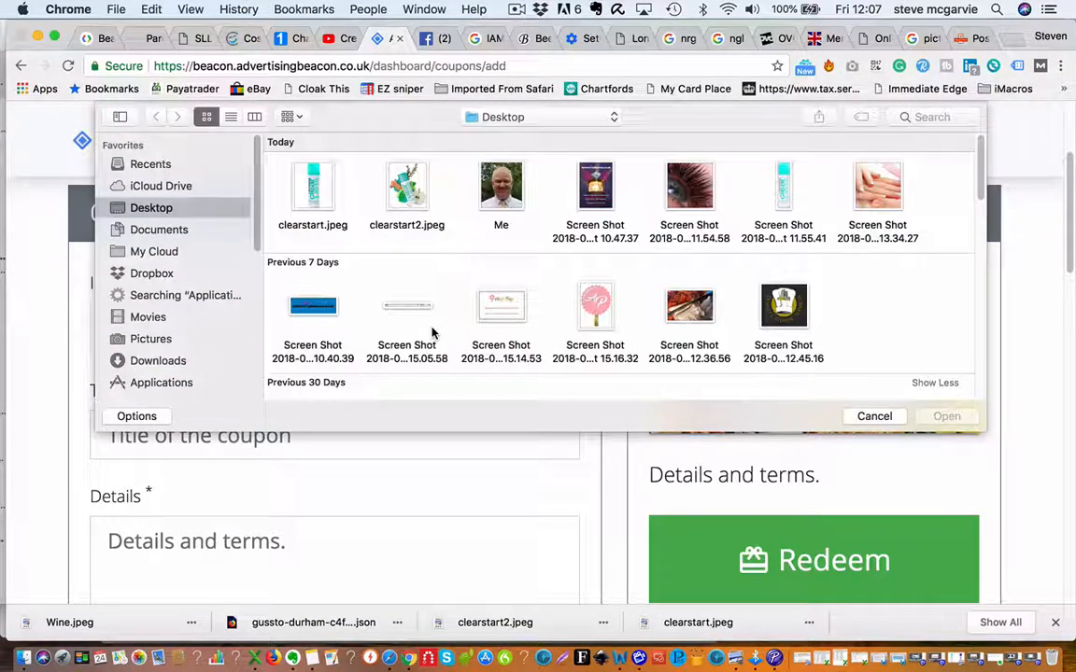
scroll(455, 302, down, 15)
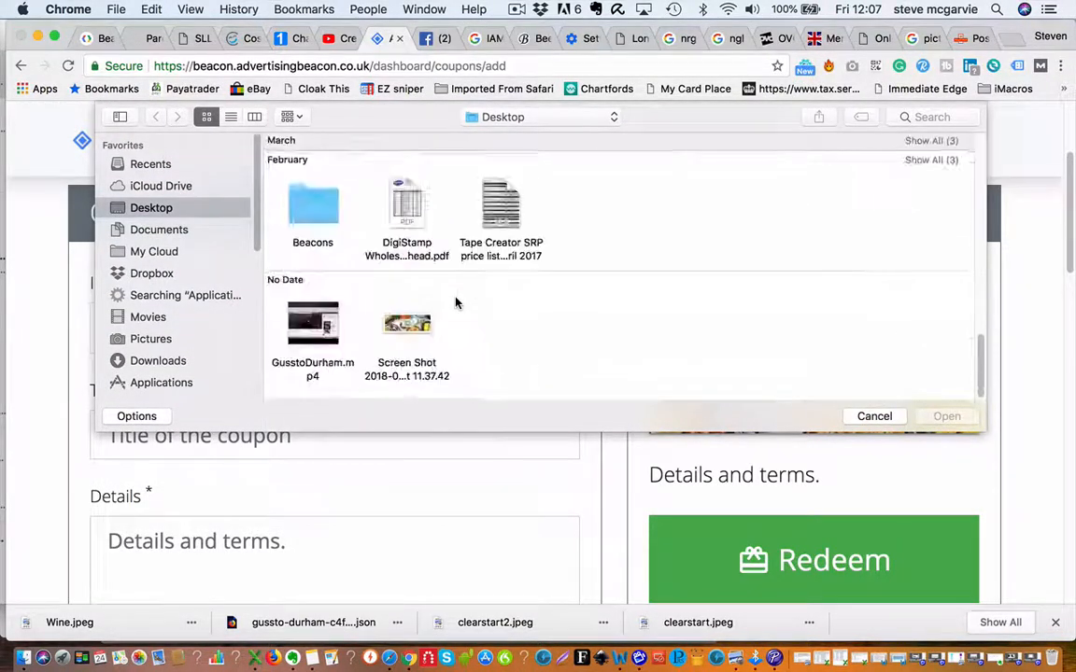
scroll(455, 302, up, 15)
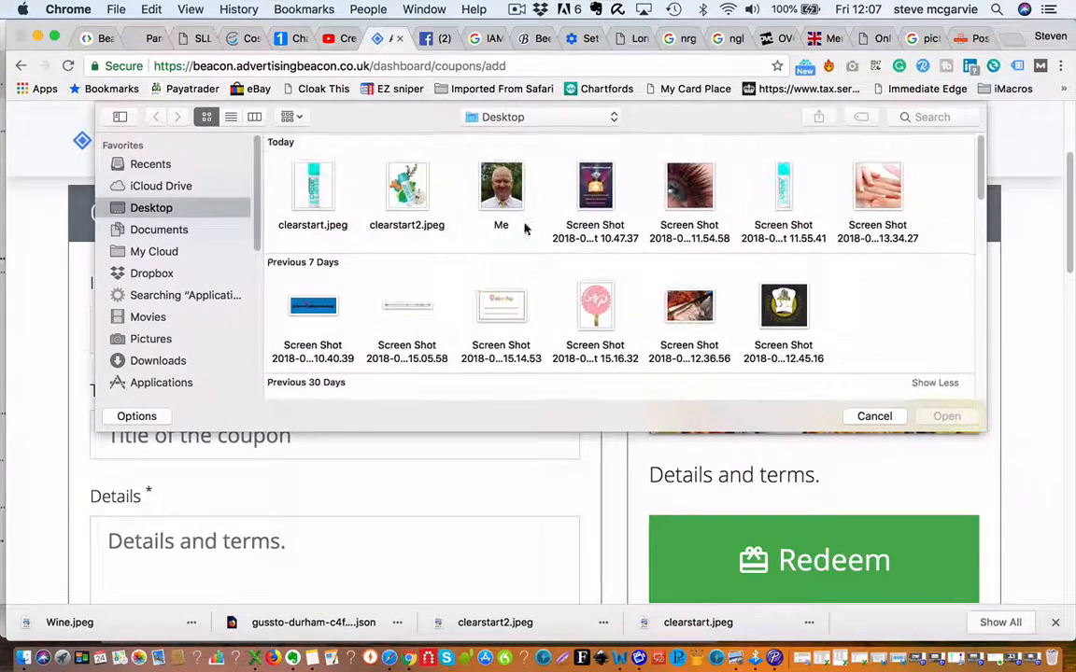
click(603, 117)
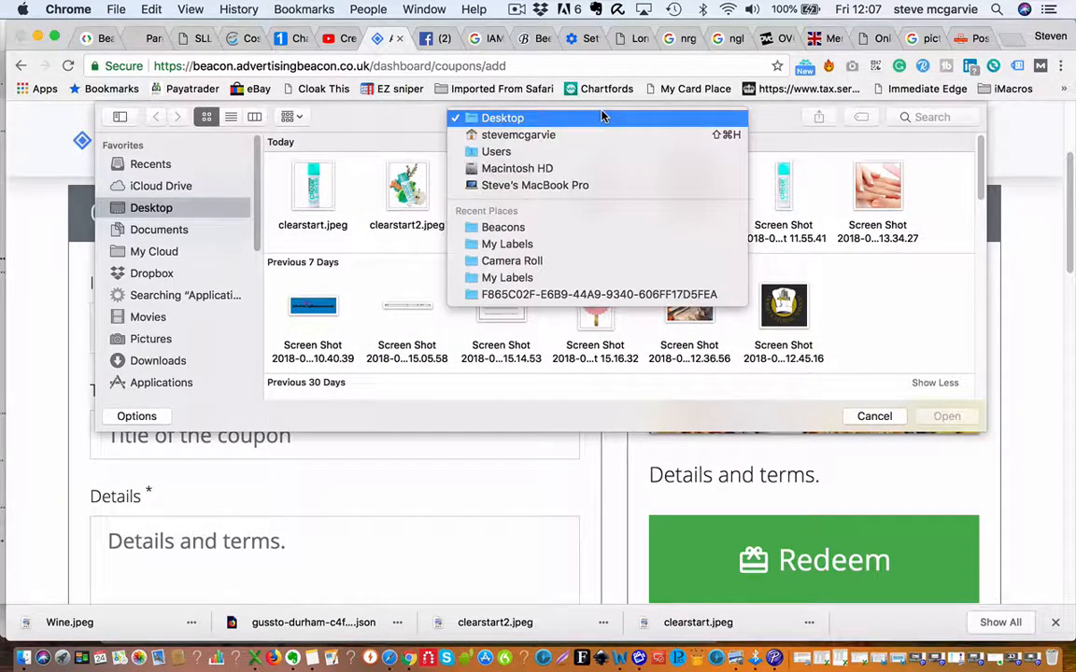
click(508, 228)
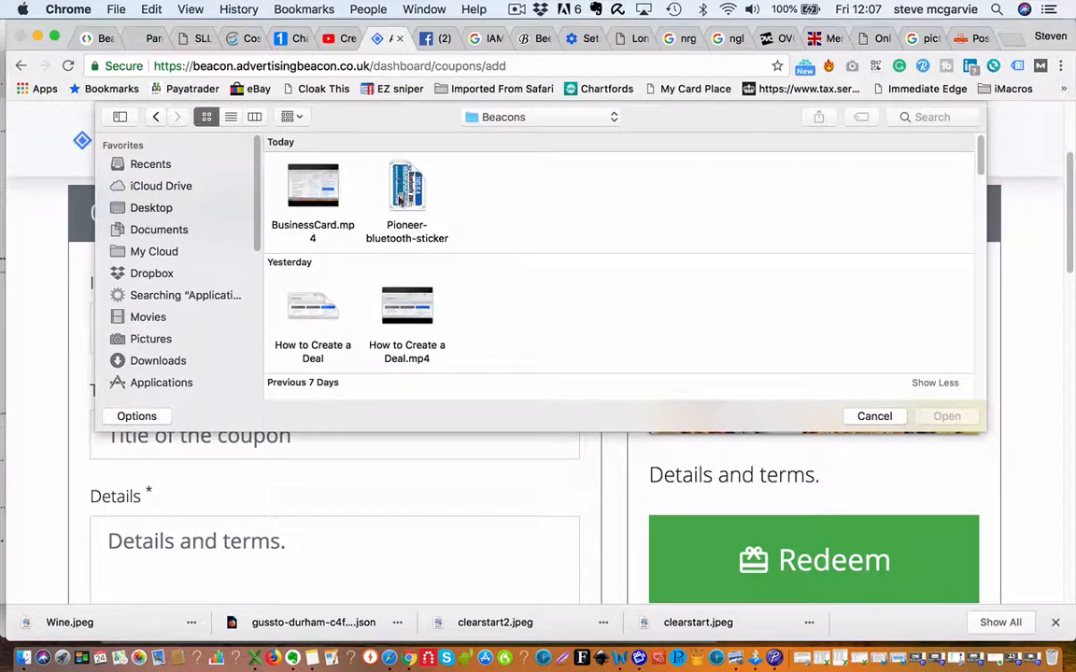
scroll(502, 226, down, 15)
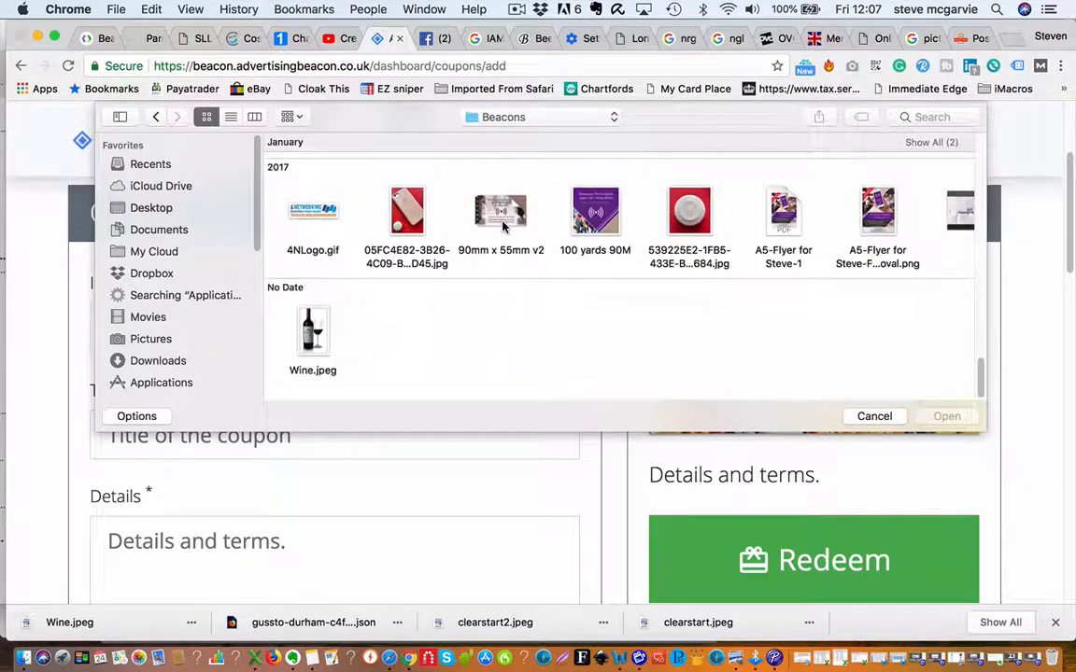
double_click(314, 333)
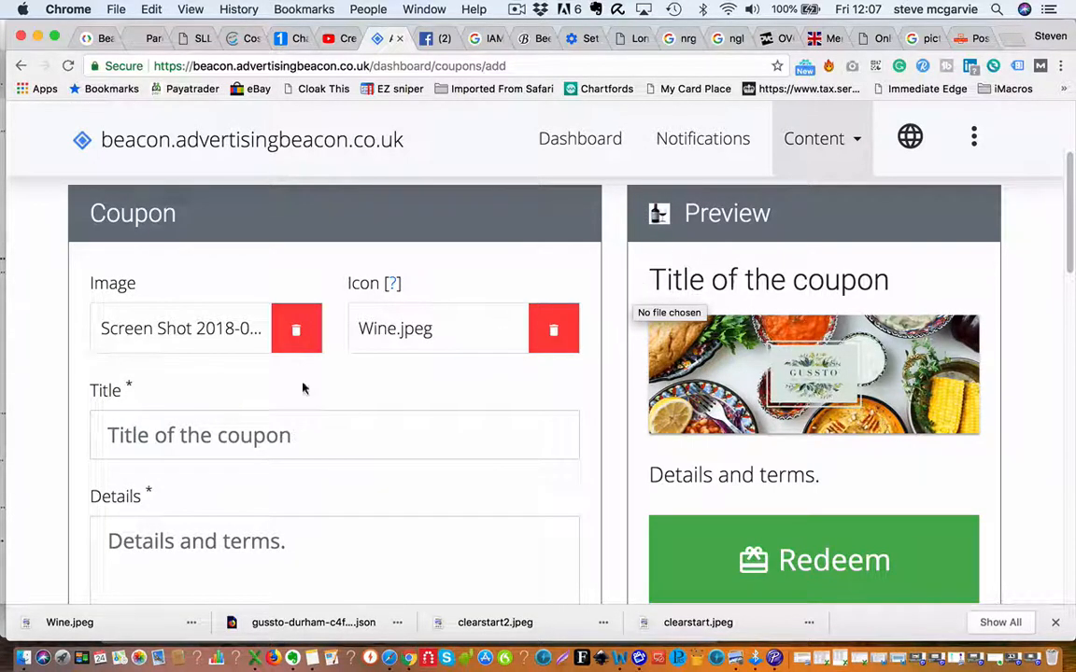
scroll(373, 378, down, 3)
Paste the note's title 'Free Bottle of Wine in September! At Gussto' into the coupon Title.
click(258, 304)
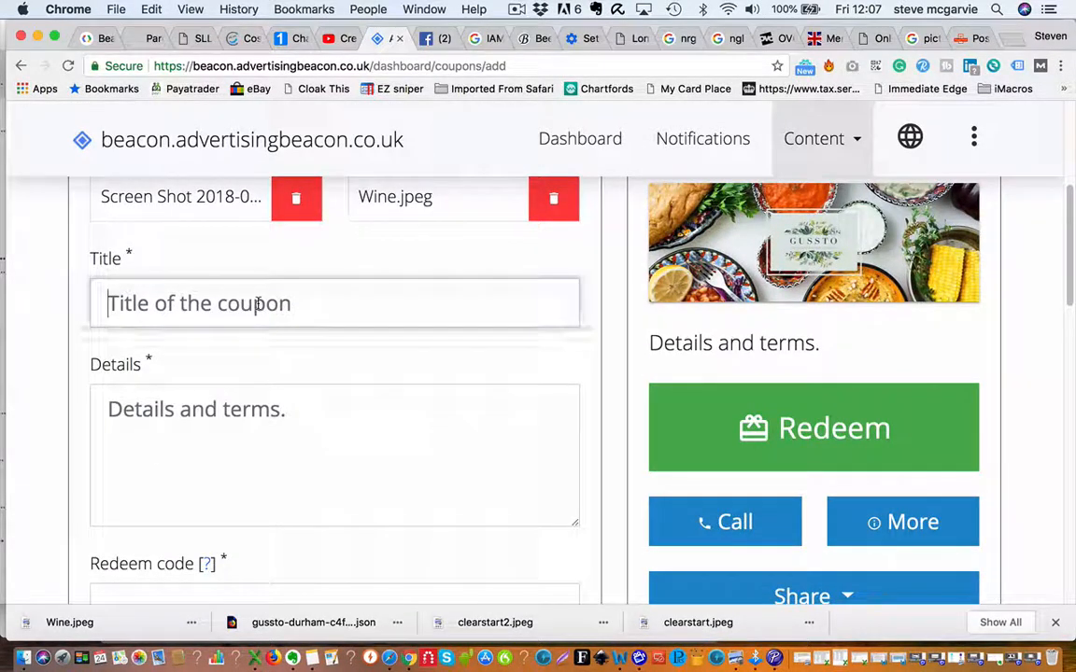
click(315, 659)
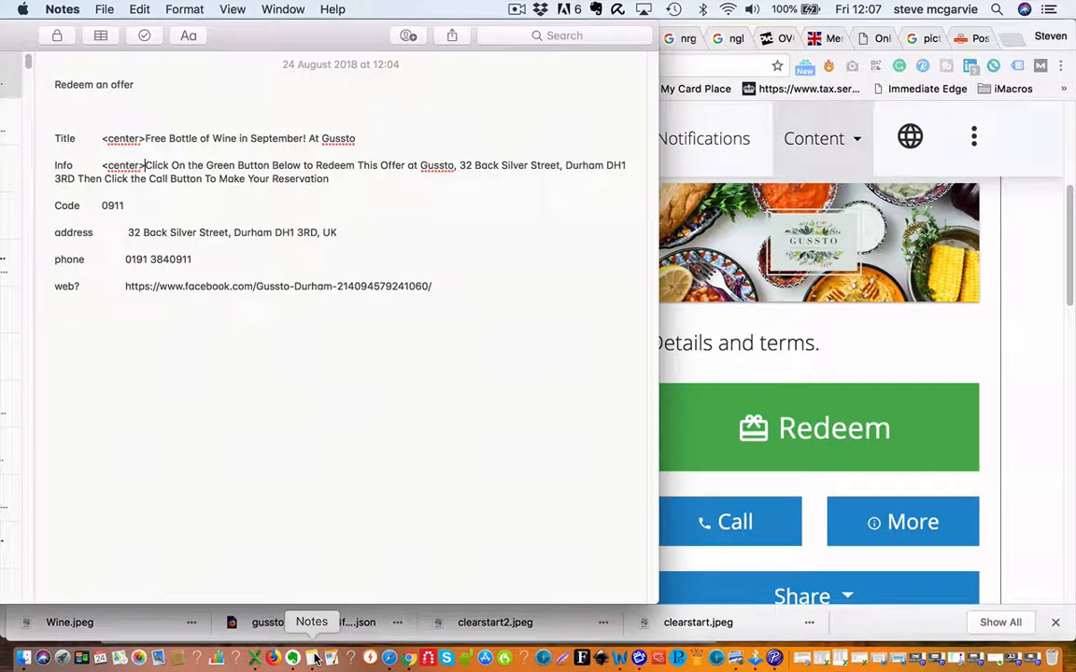
drag(100, 138, 358, 138)
key(super+c)
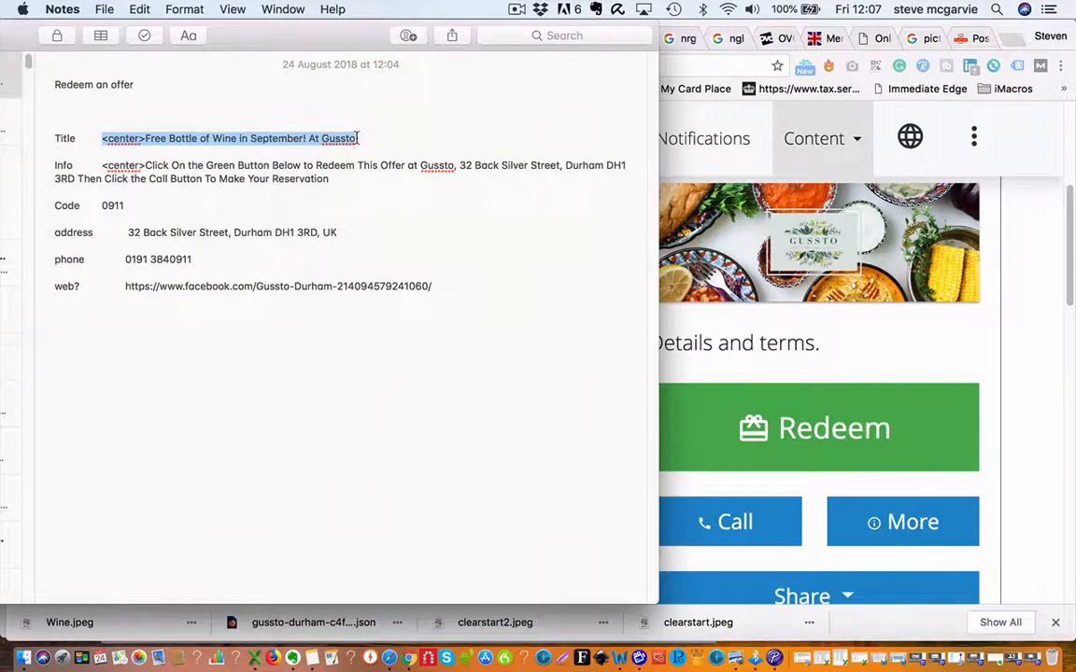
click(868, 419)
click(196, 297)
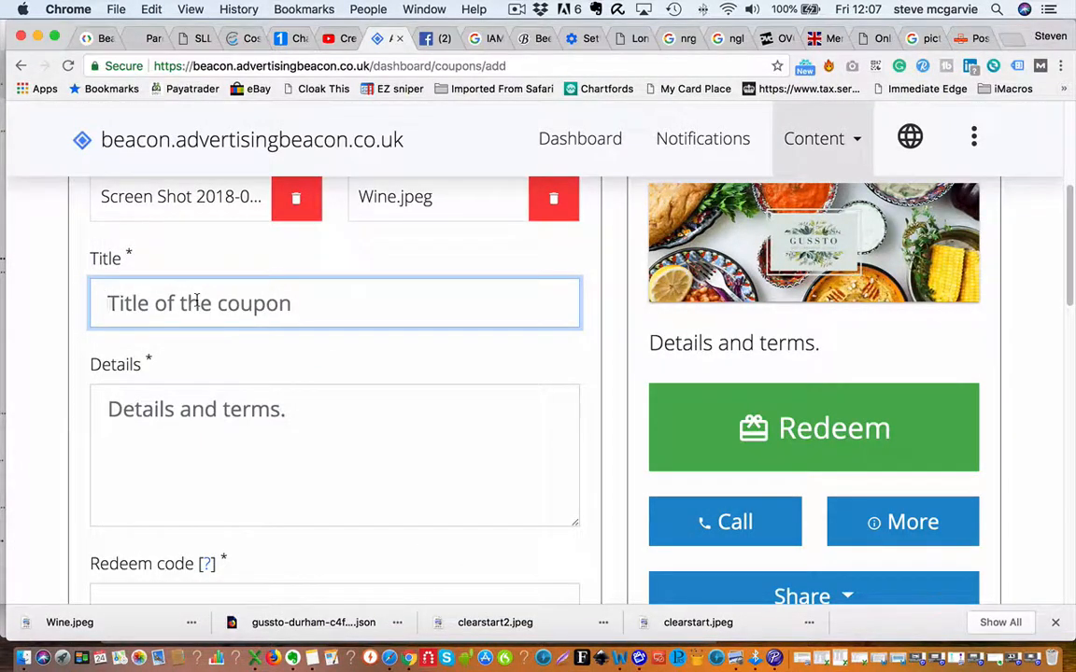
key(super+v)
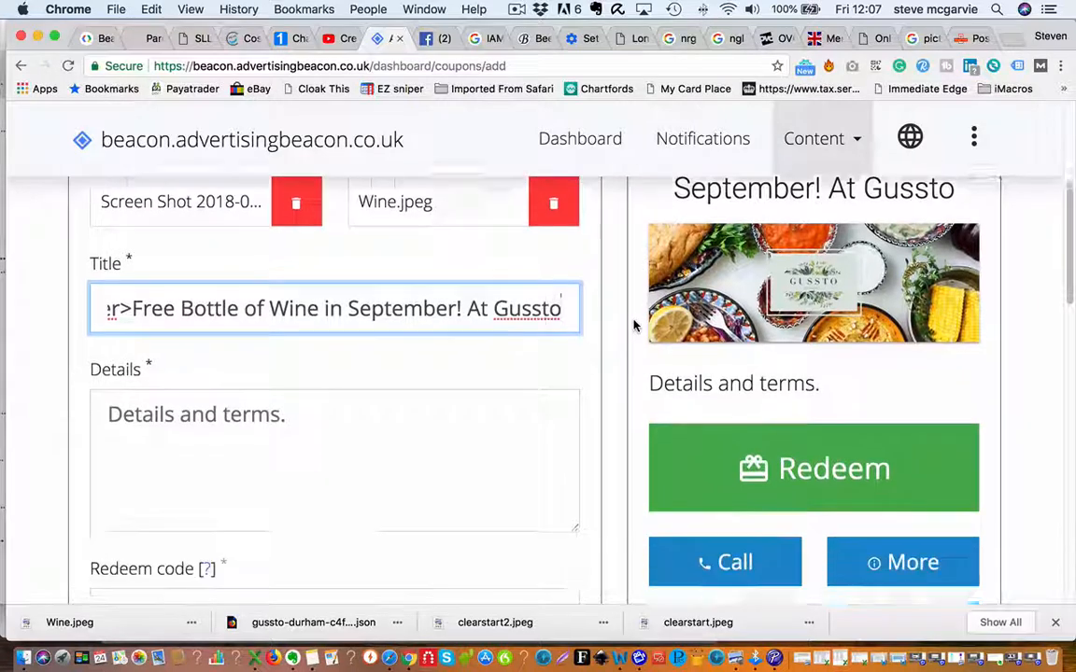
Paste the note's Info redeem instructions into the coupon Details field.
scroll(633, 325, down, 2)
click(109, 366)
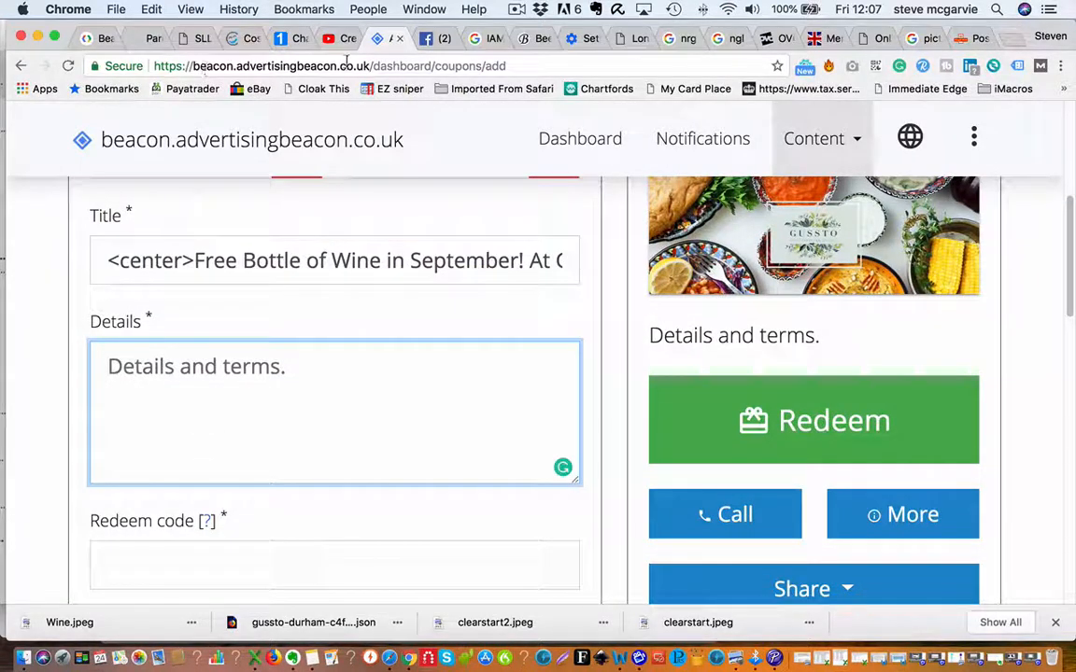
click(312, 658)
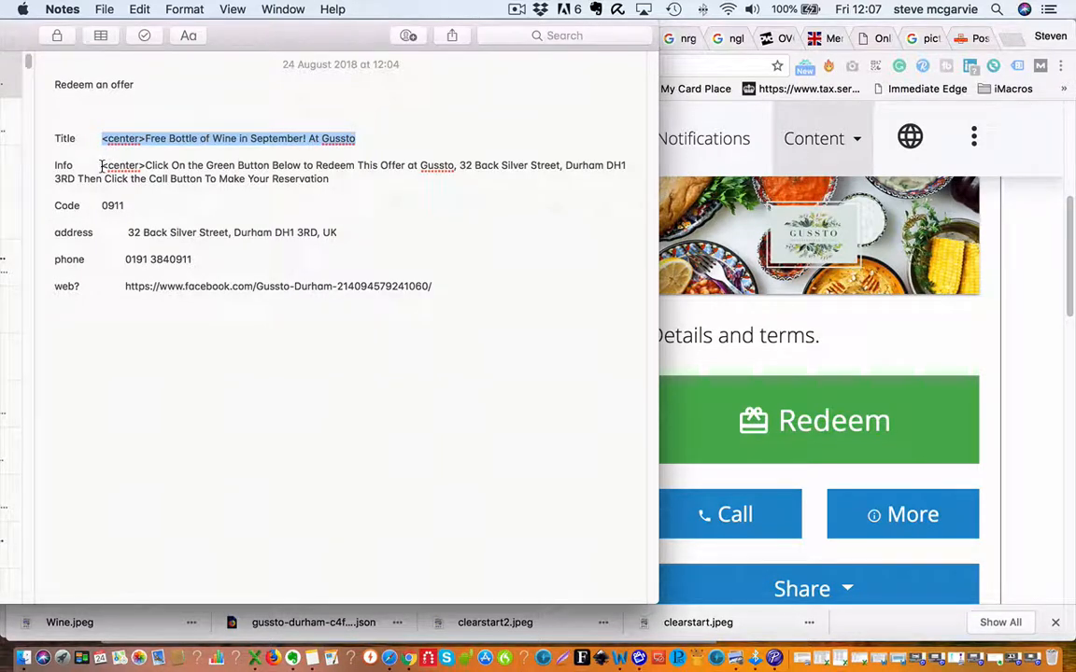
drag(102, 166, 334, 182)
key(super+c)
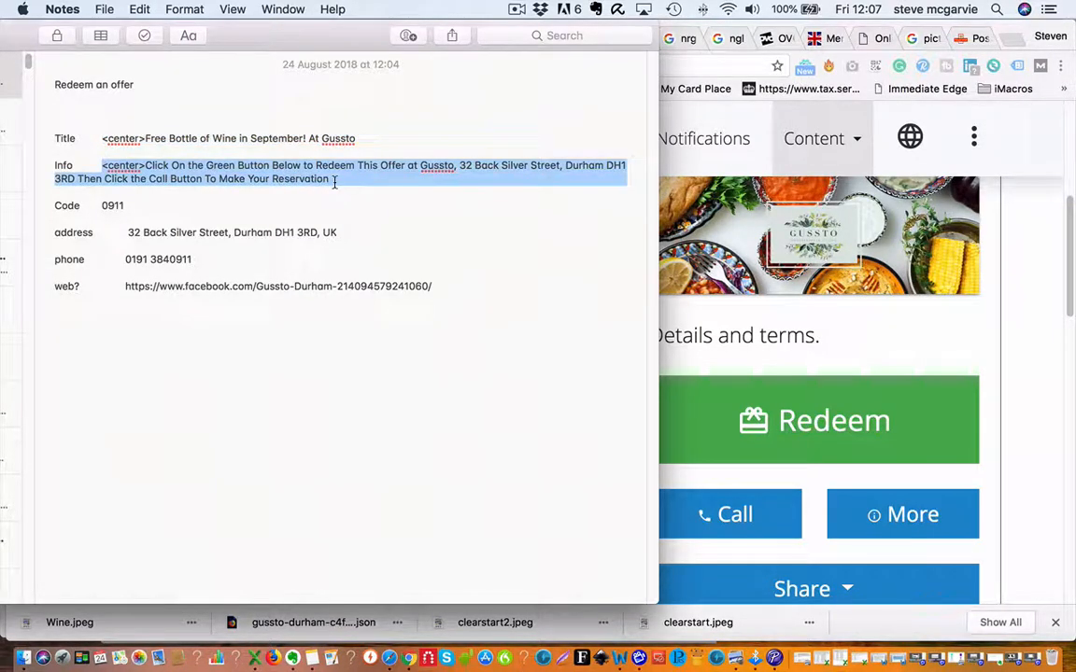
click(860, 374)
click(233, 410)
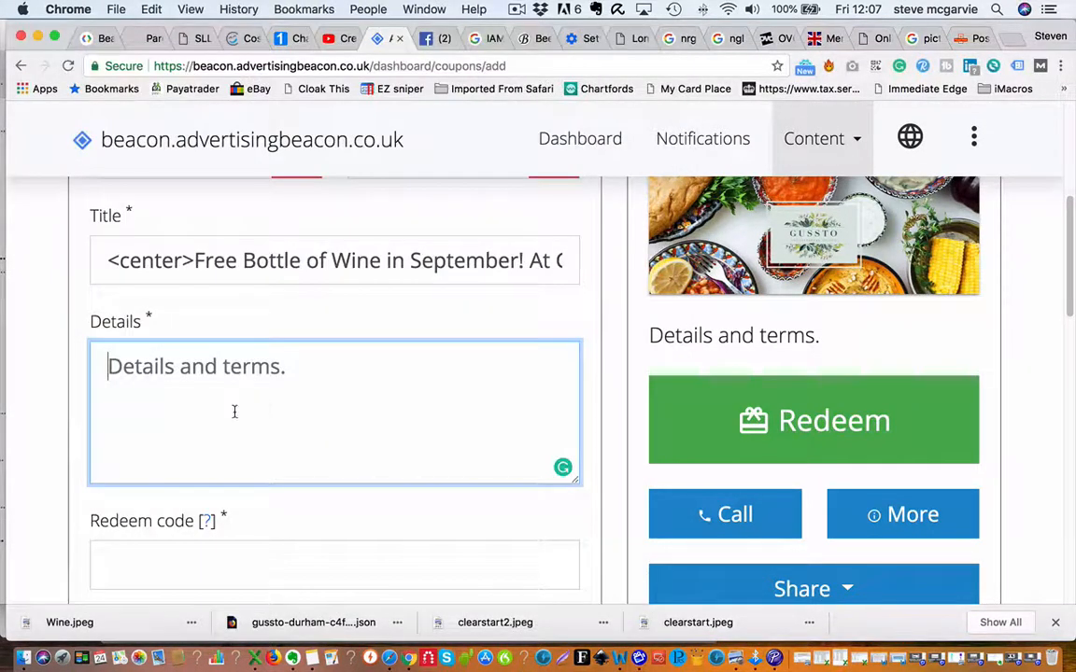
key(super+v)
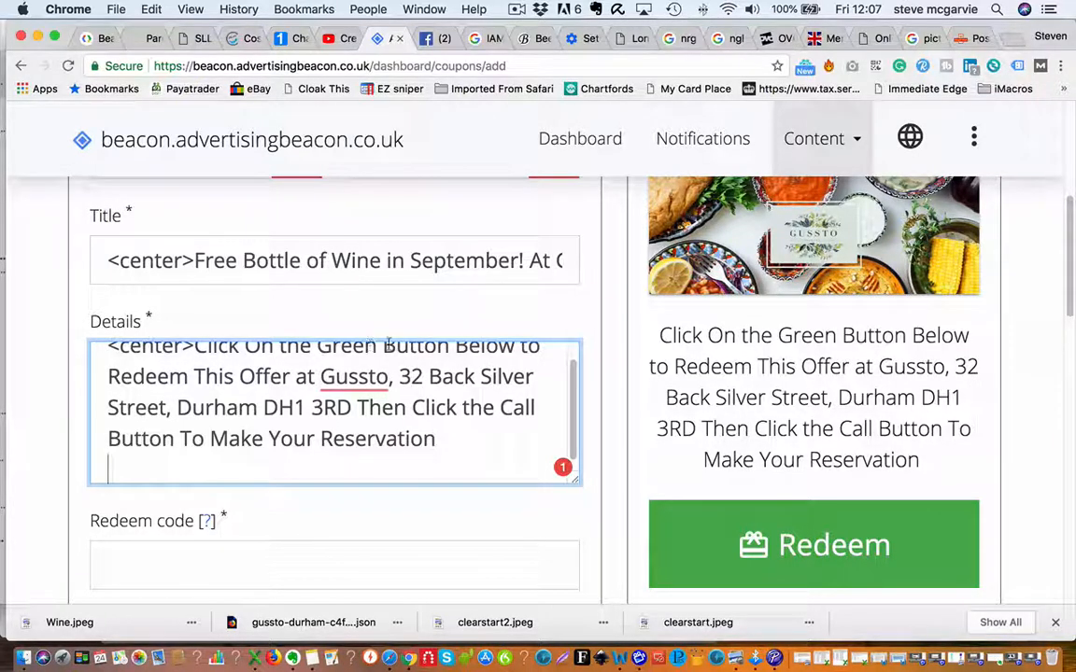
scroll(409, 374, down, 1)
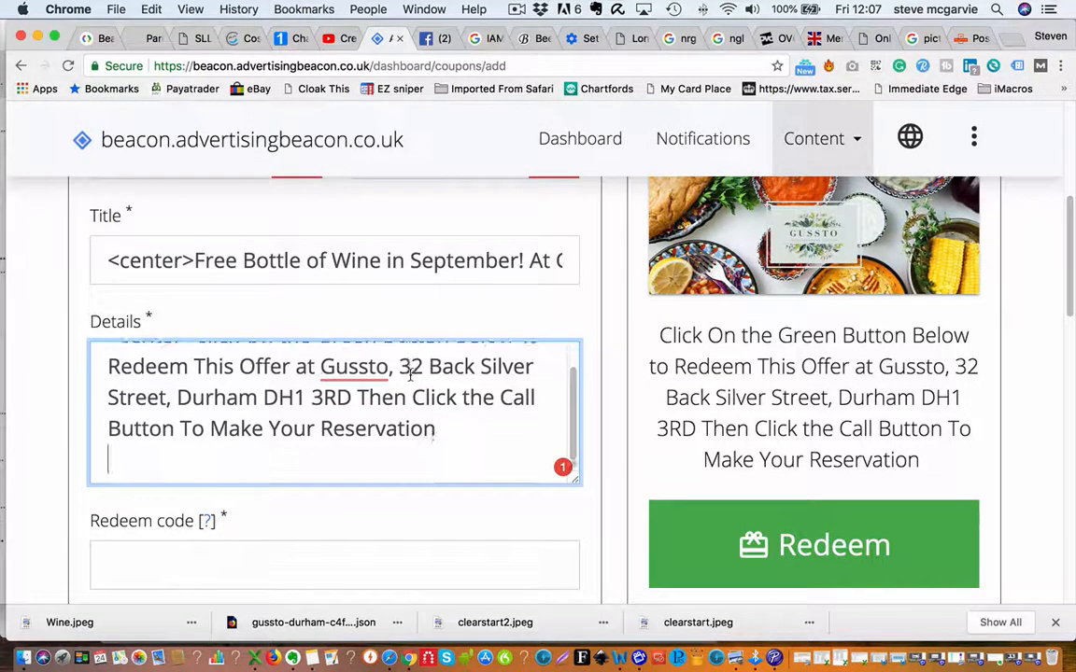
scroll(597, 393, down, 5)
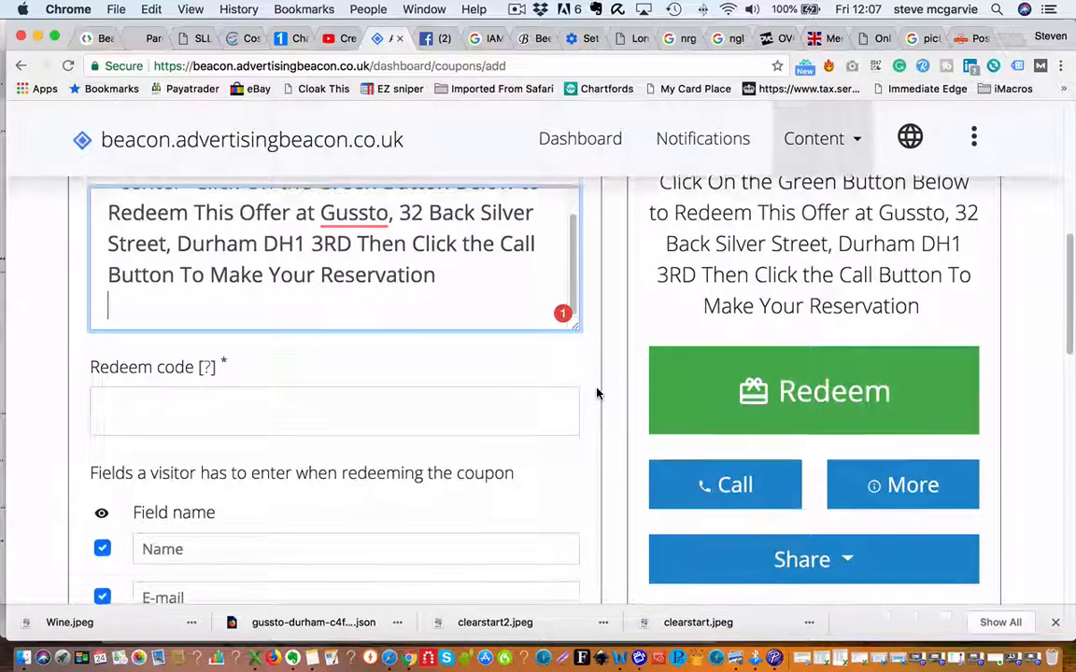
Enter 1234 as the coupon's redeem code.
click(310, 389)
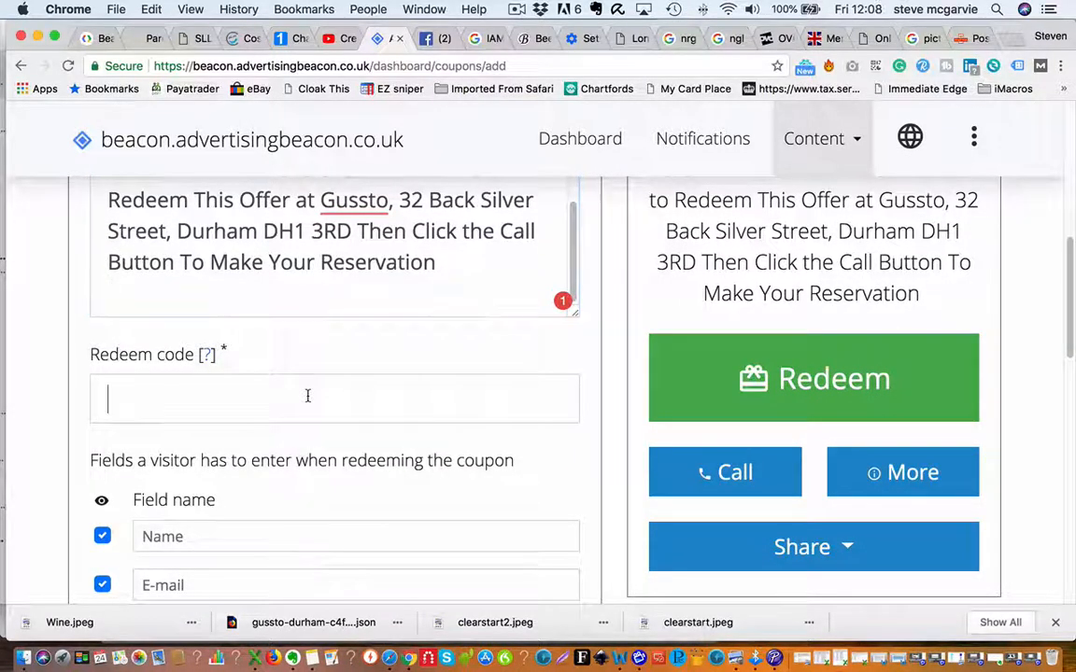
text(1234)
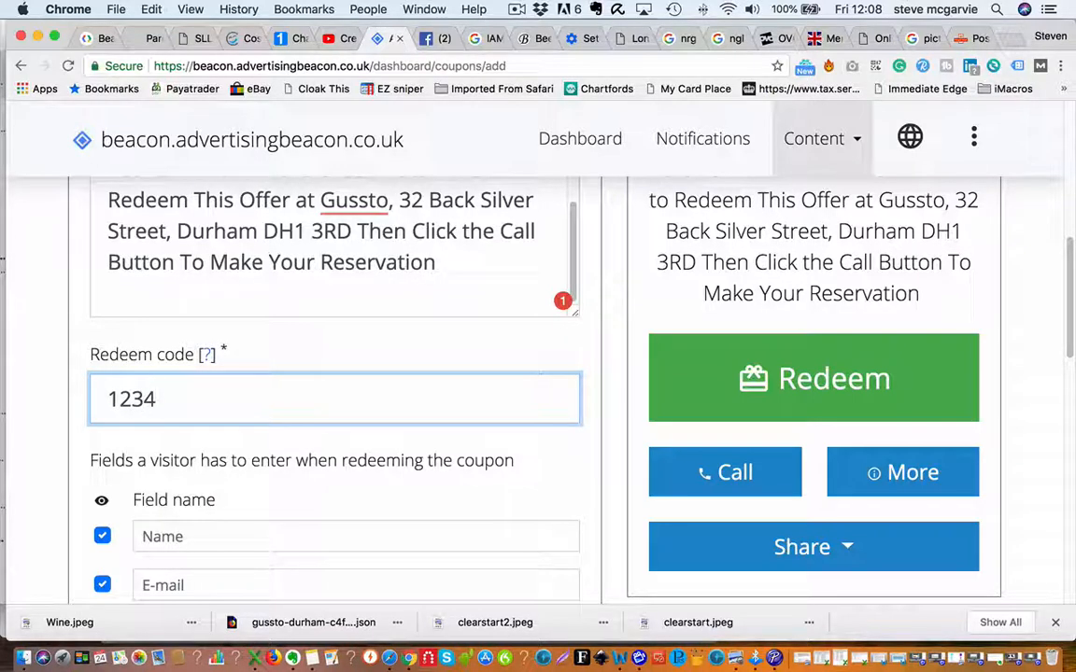
scroll(391, 395, down, 5)
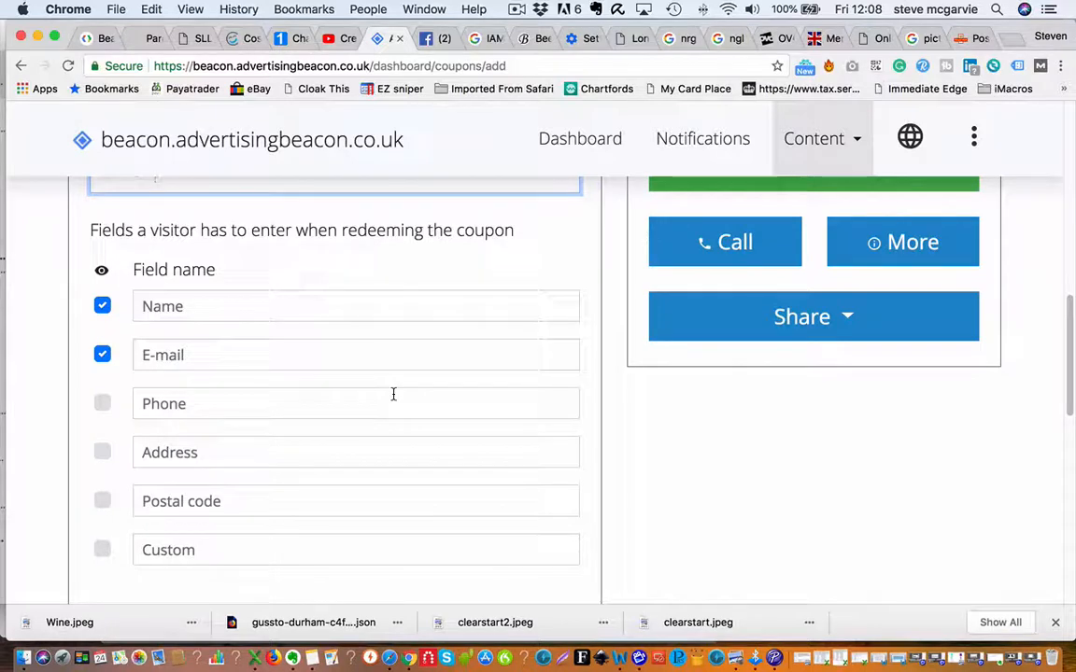
scroll(324, 356, down, 1)
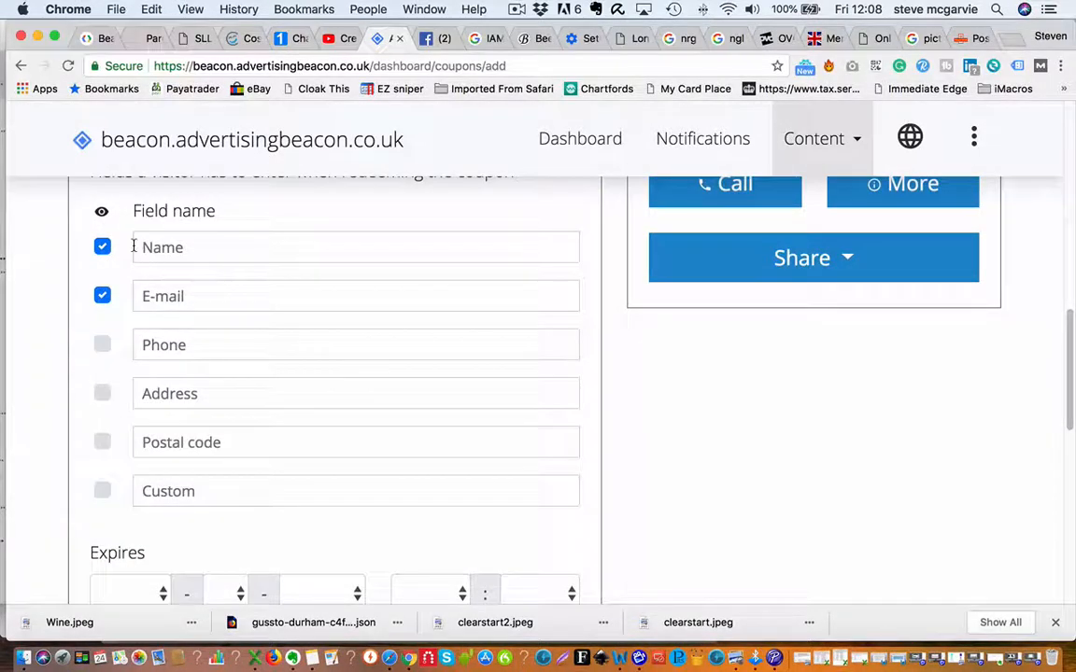
Leave Phone and Address unchecked so only Name and E-mail are required.
click(102, 344)
click(102, 393)
click(102, 393)
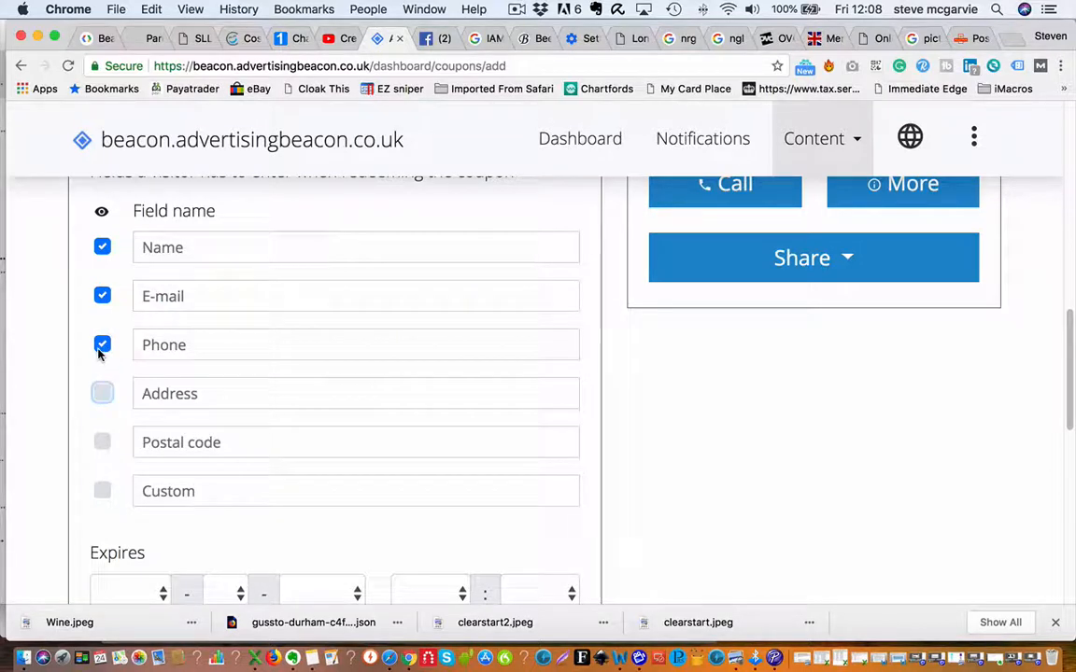
click(102, 345)
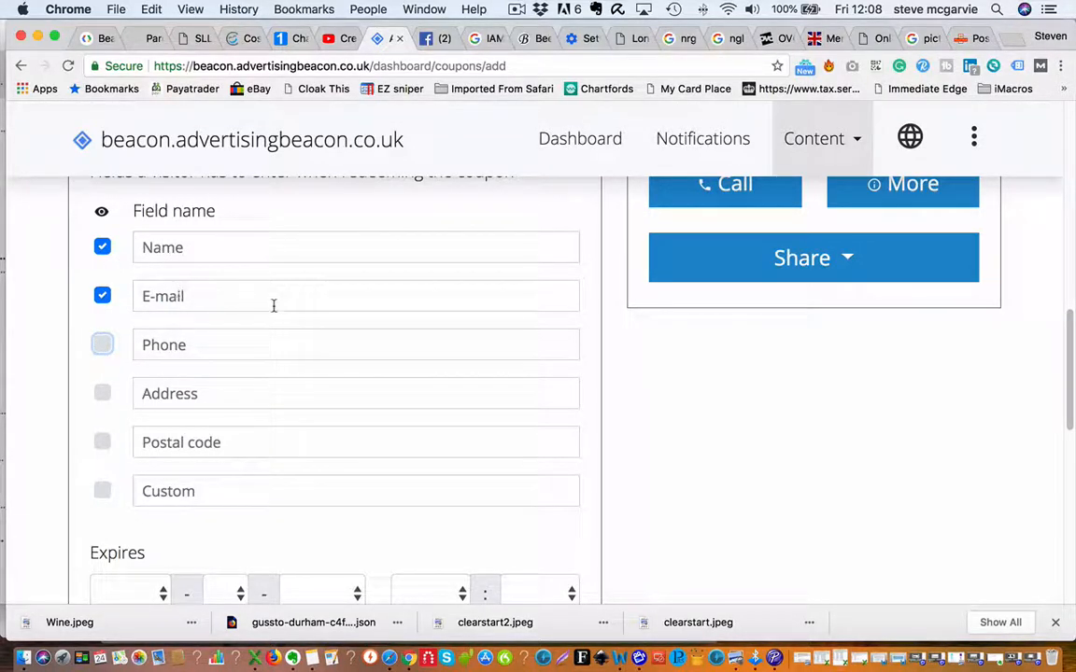
Set the expiry date to Sep 31, 2018.
scroll(274, 305, down, 5)
click(154, 241)
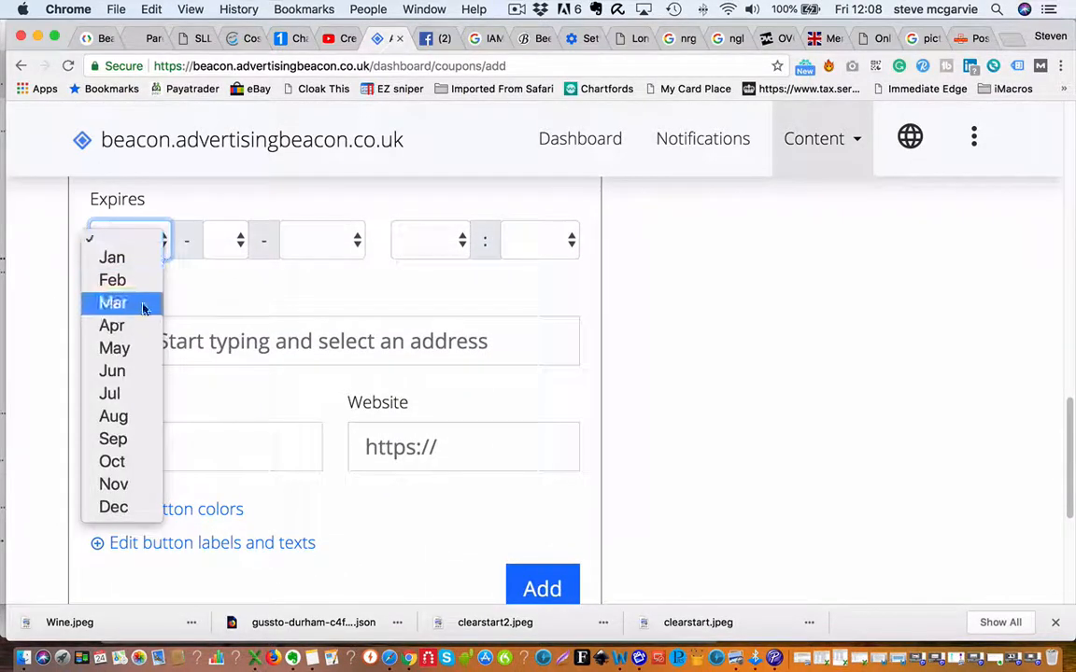
click(134, 440)
click(240, 243)
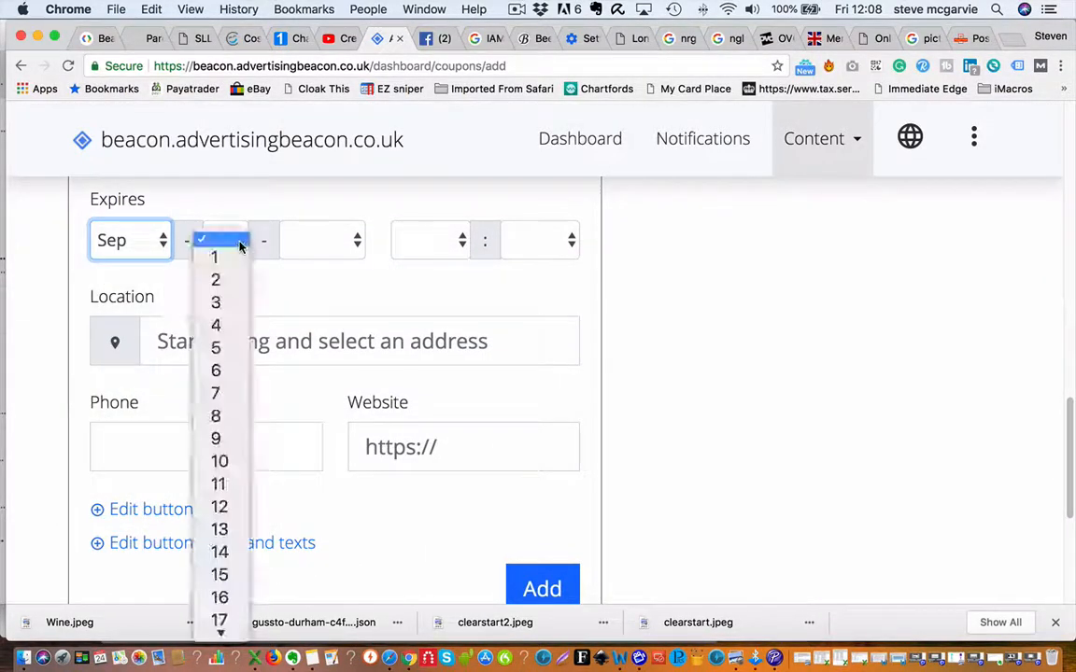
scroll(229, 345, down, 5)
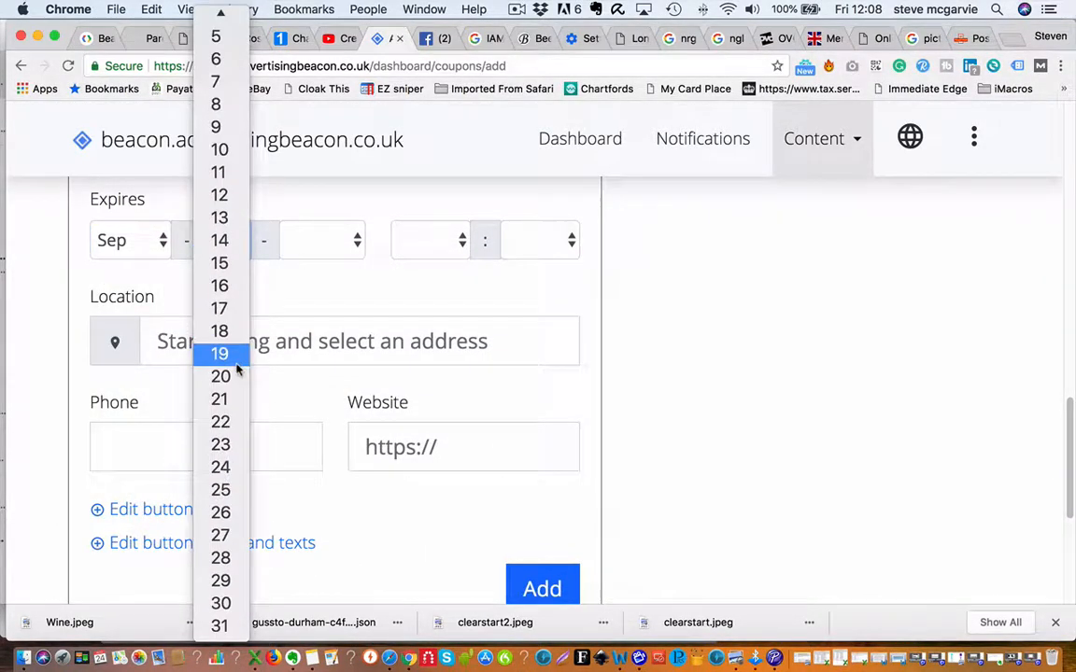
click(220, 627)
click(335, 245)
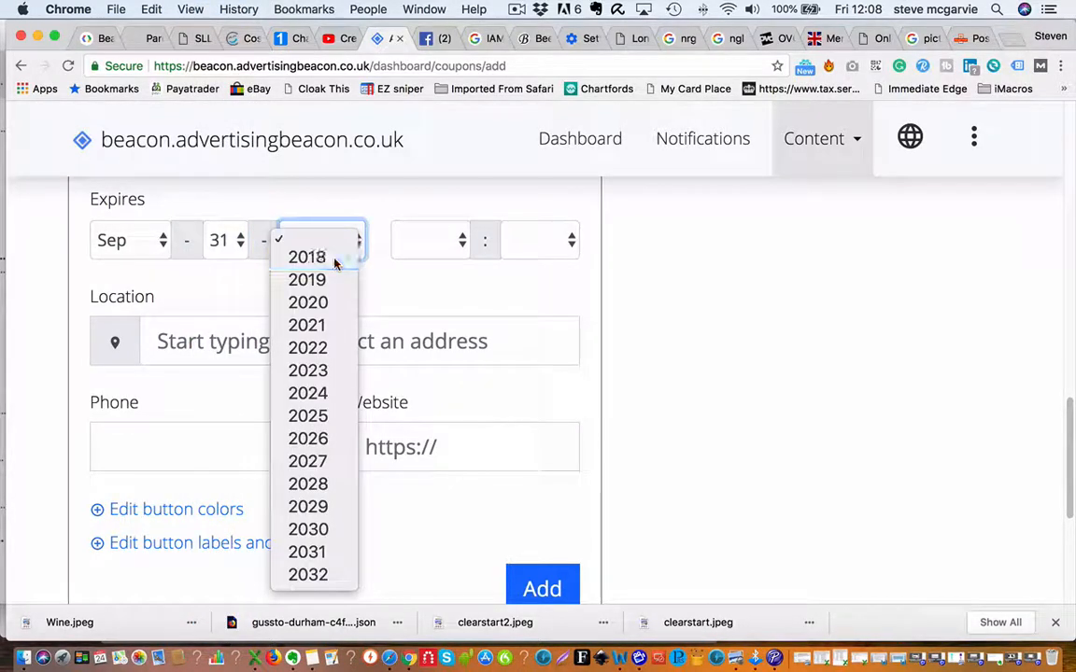
click(336, 258)
Set the expiry time to 22:00.
click(431, 245)
scroll(431, 280, down, 3)
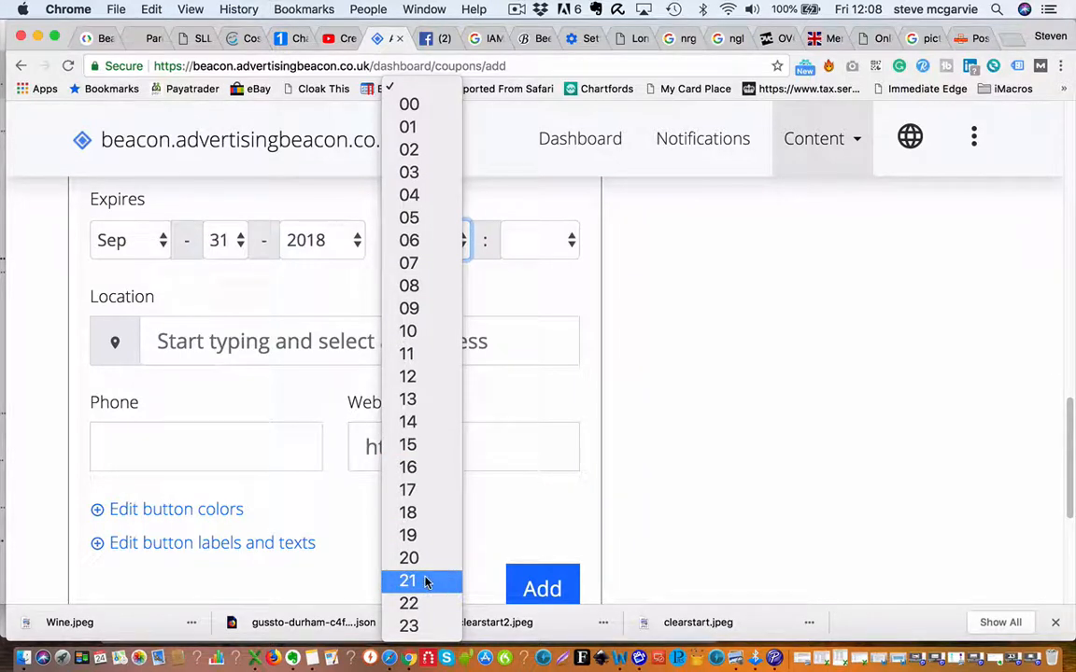
click(425, 600)
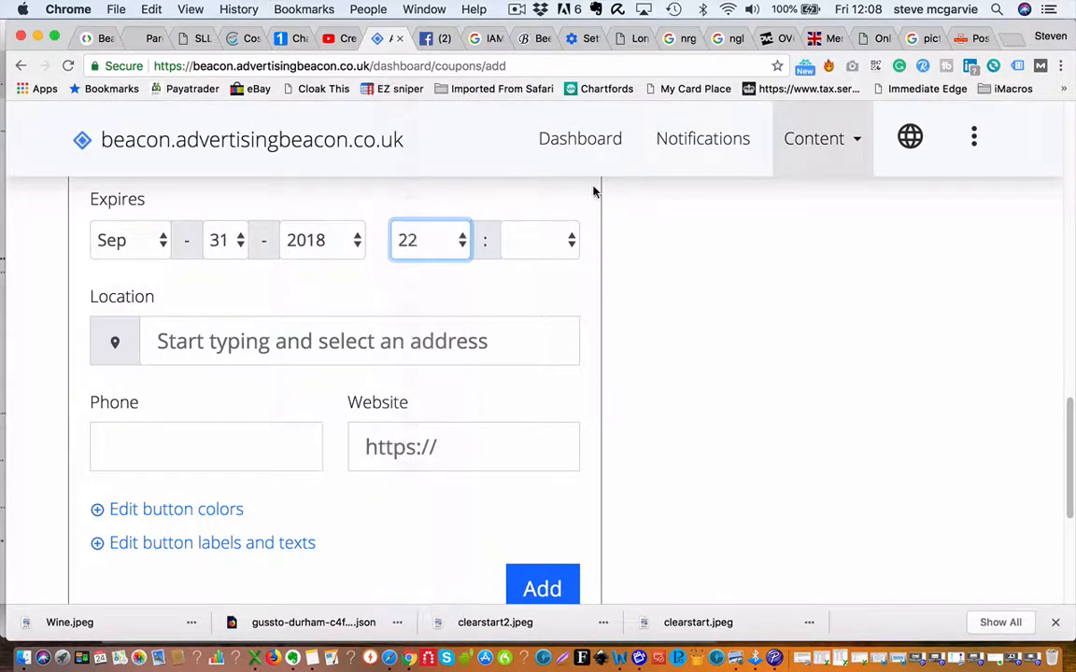
click(550, 240)
click(537, 263)
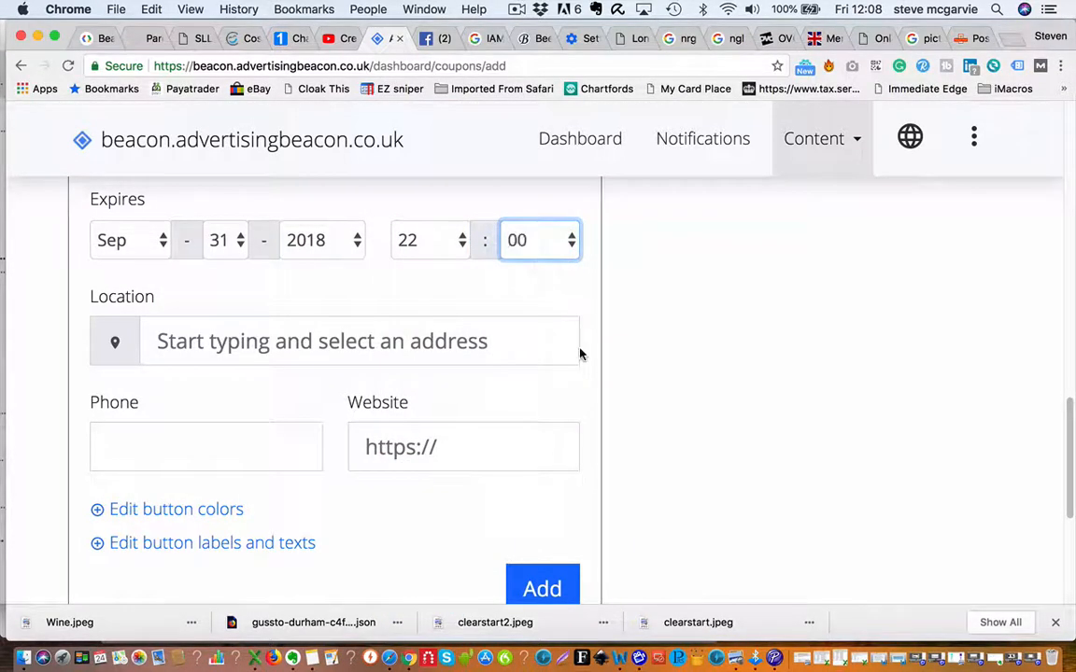
Paste the restaurant's address from the note into the Location field.
click(312, 657)
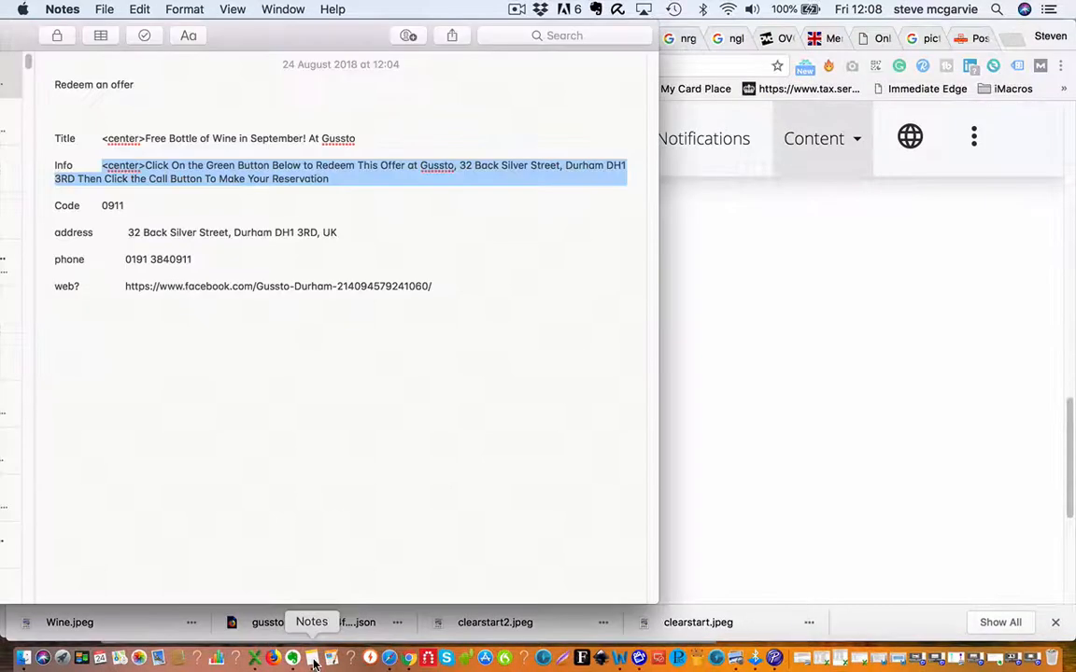
drag(126, 232, 358, 229)
key(cmd+c)
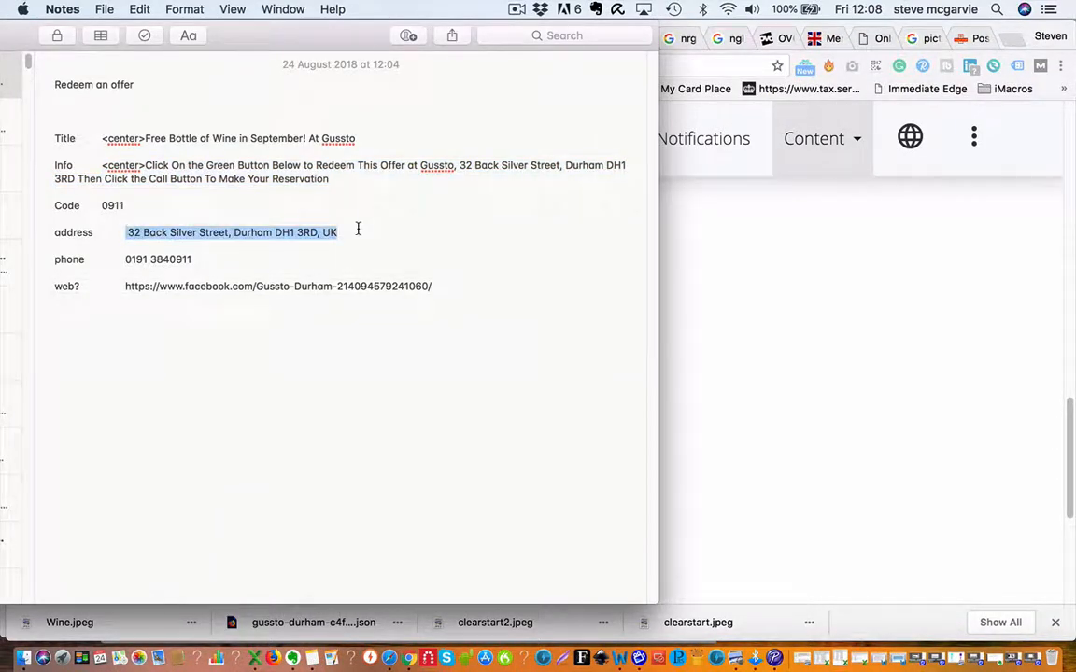
click(1055, 399)
click(352, 335)
key(cmd+v)
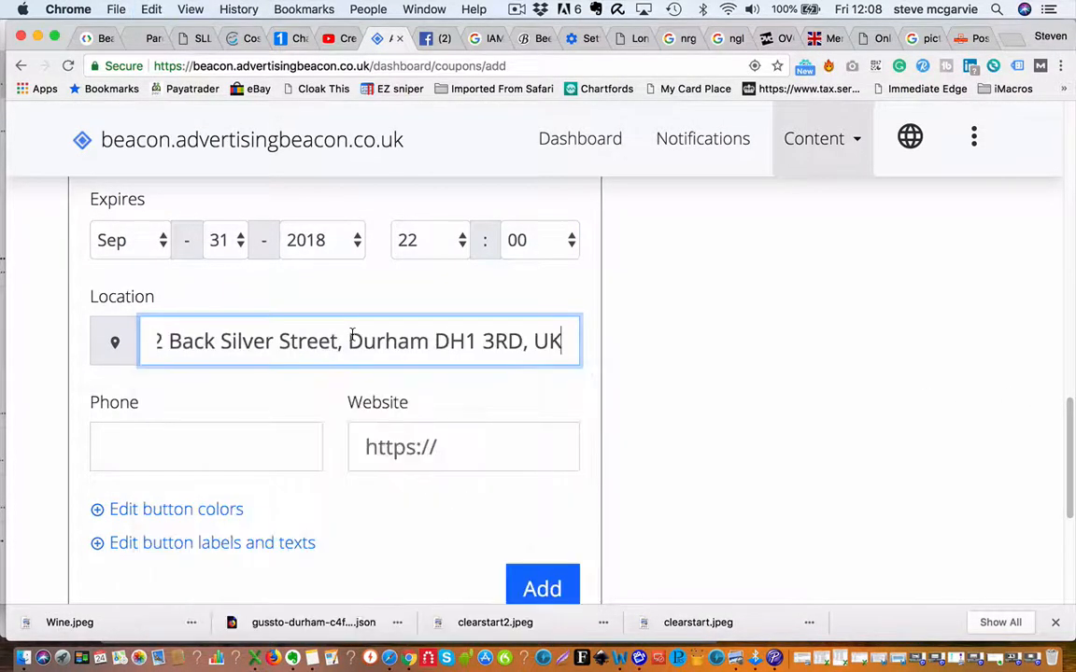
Copy the restaurant's phone number from the note into the Phone field.
click(203, 455)
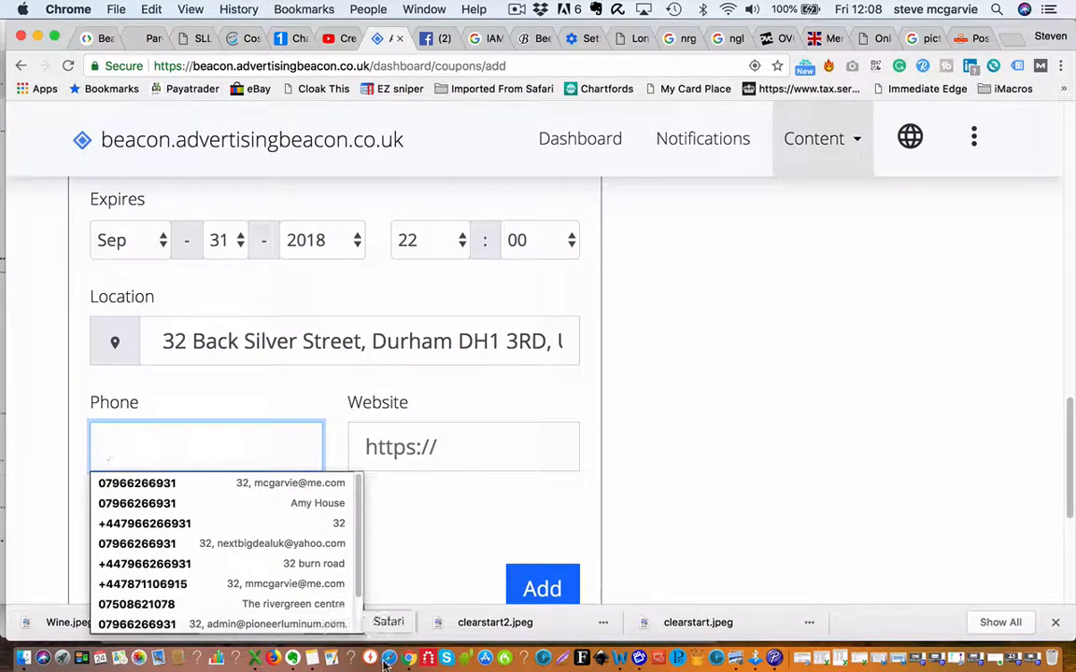
click(311, 658)
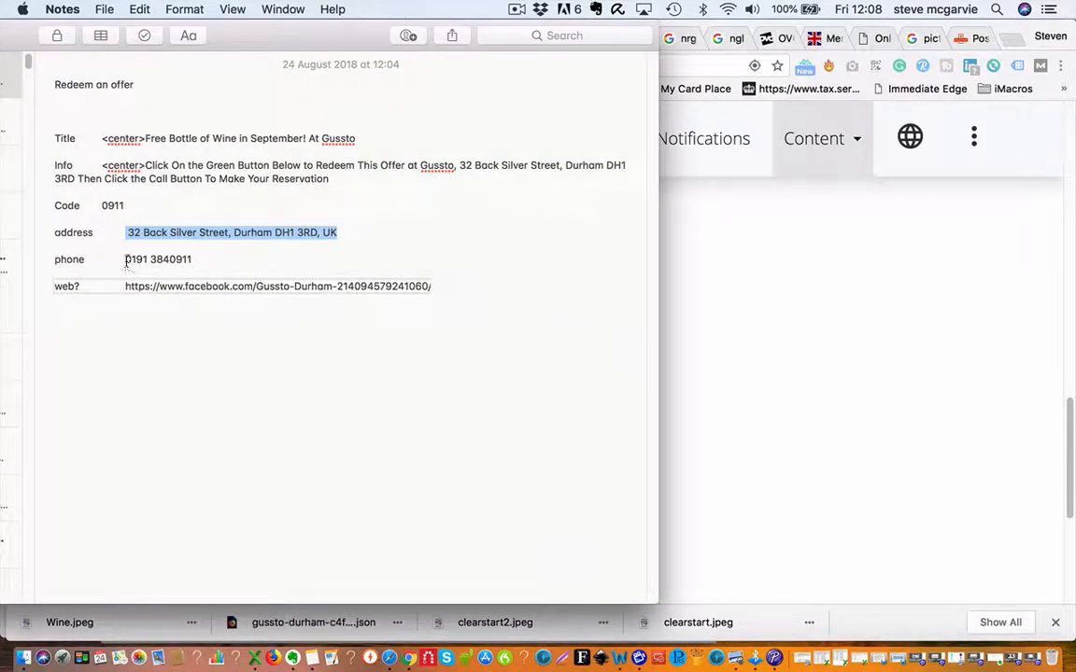
drag(125, 259, 190, 258)
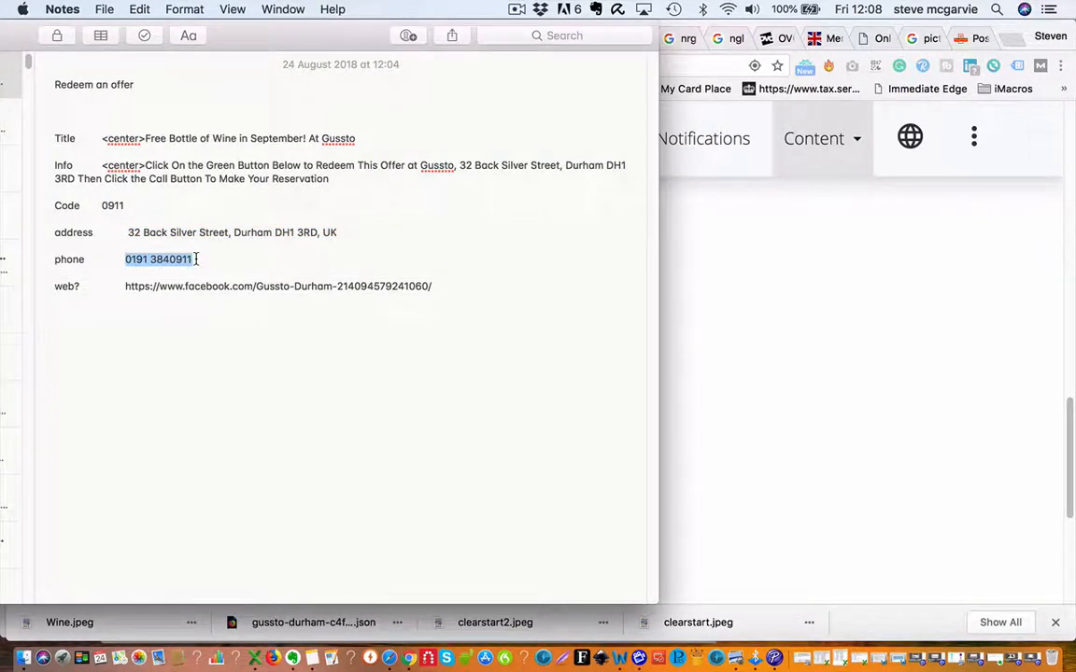
key(cmd+c)
click(741, 418)
click(292, 446)
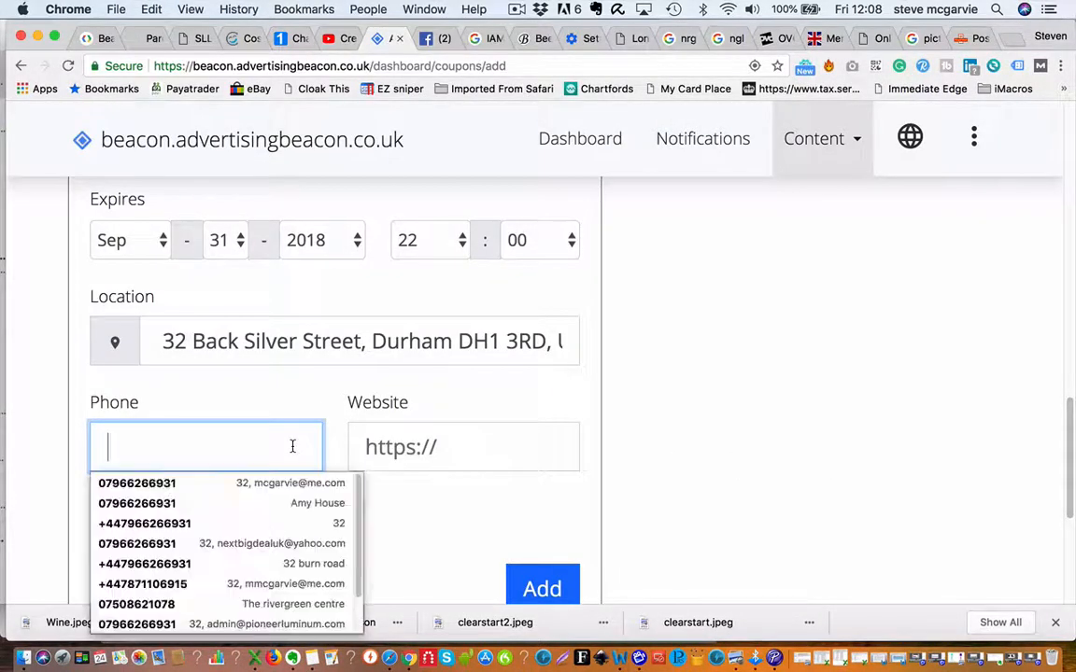
key(cmd+v)
Paste the Gussto Durham Facebook page address into the Website field.
click(371, 448)
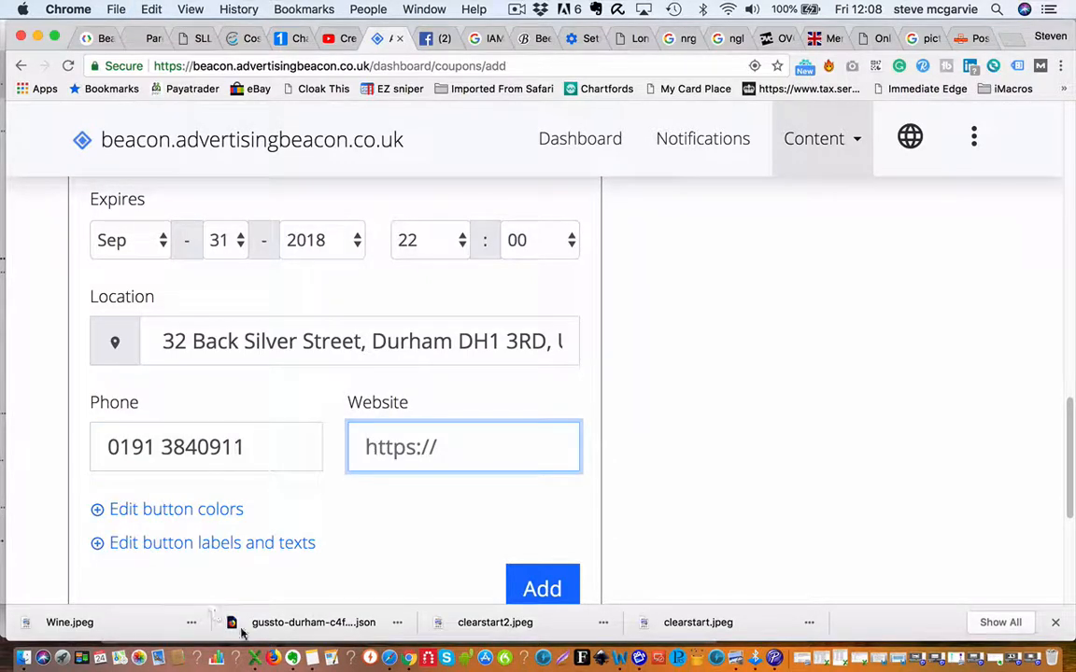
click(313, 659)
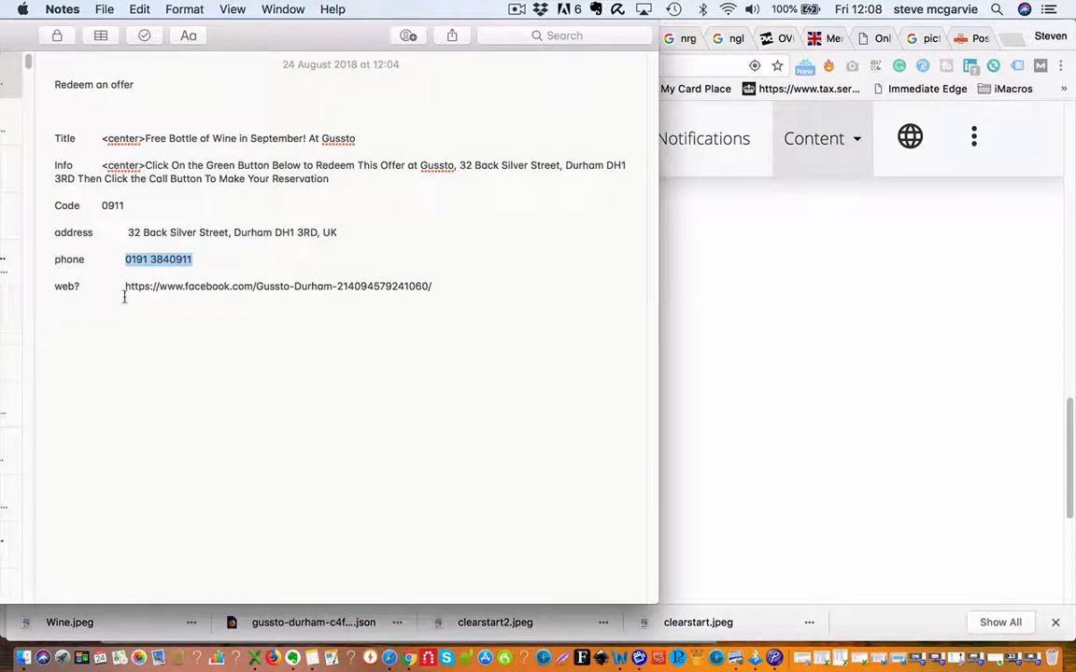
drag(125, 286, 435, 286)
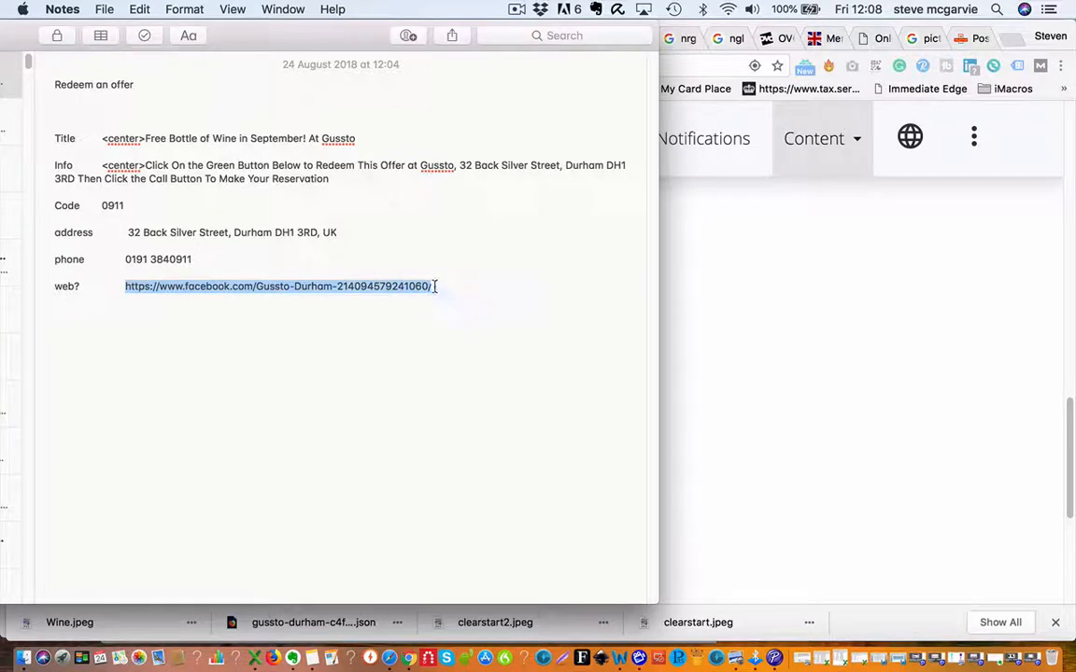
click(721, 334)
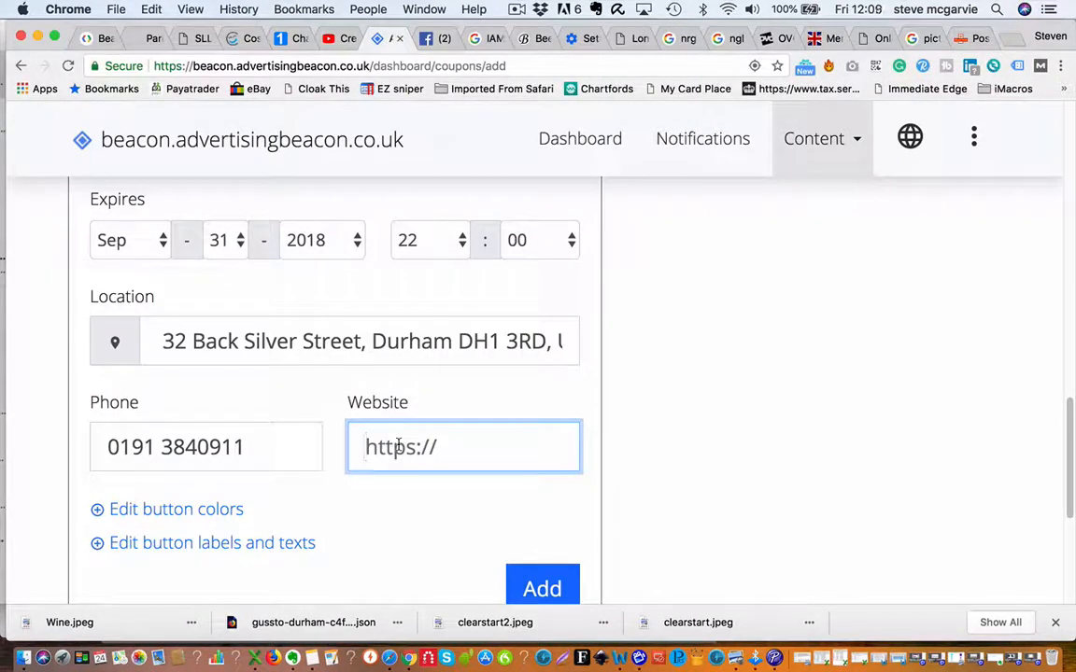
key(super+v)
Save the coupon with the Add button at the bottom of the form.
scroll(402, 471, down, 3)
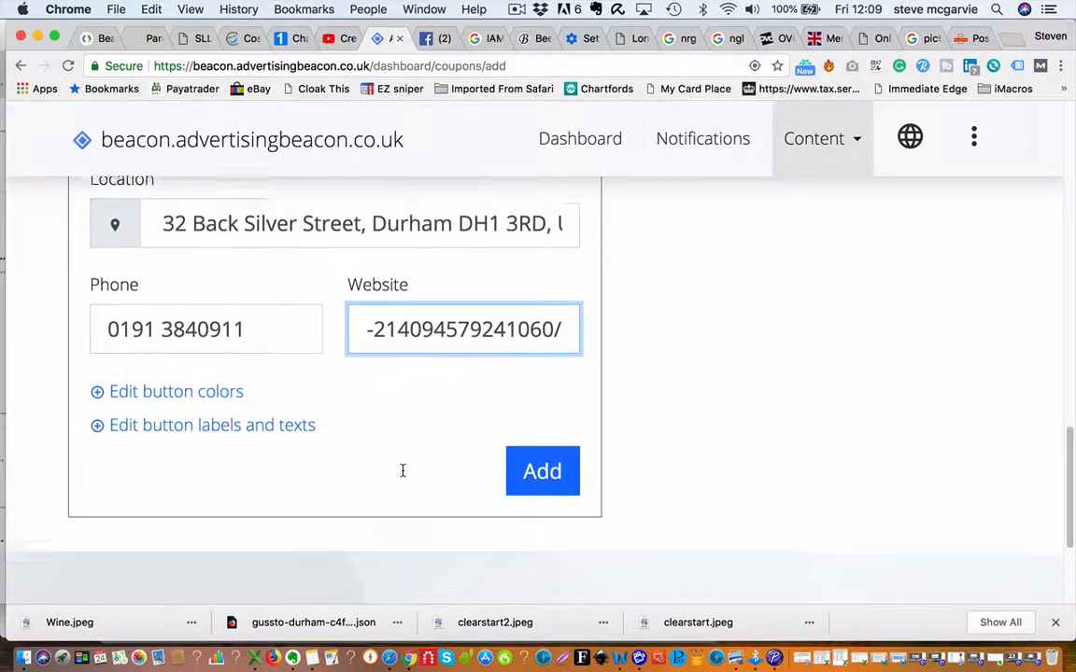
scroll(752, 355, up, 15)
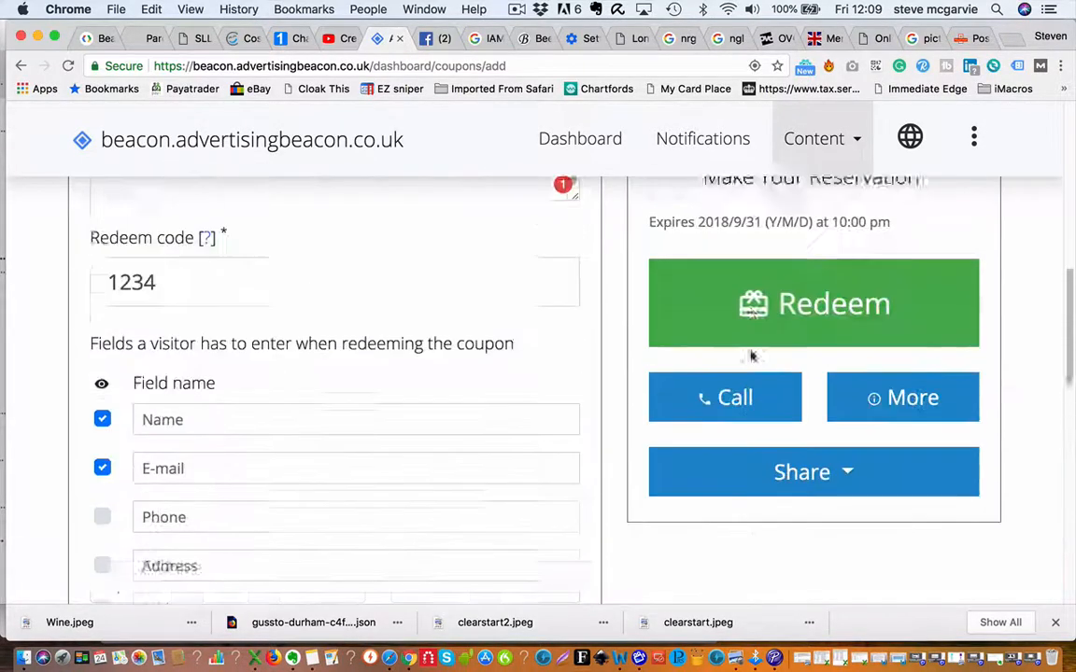
scroll(651, 342, up, 3)
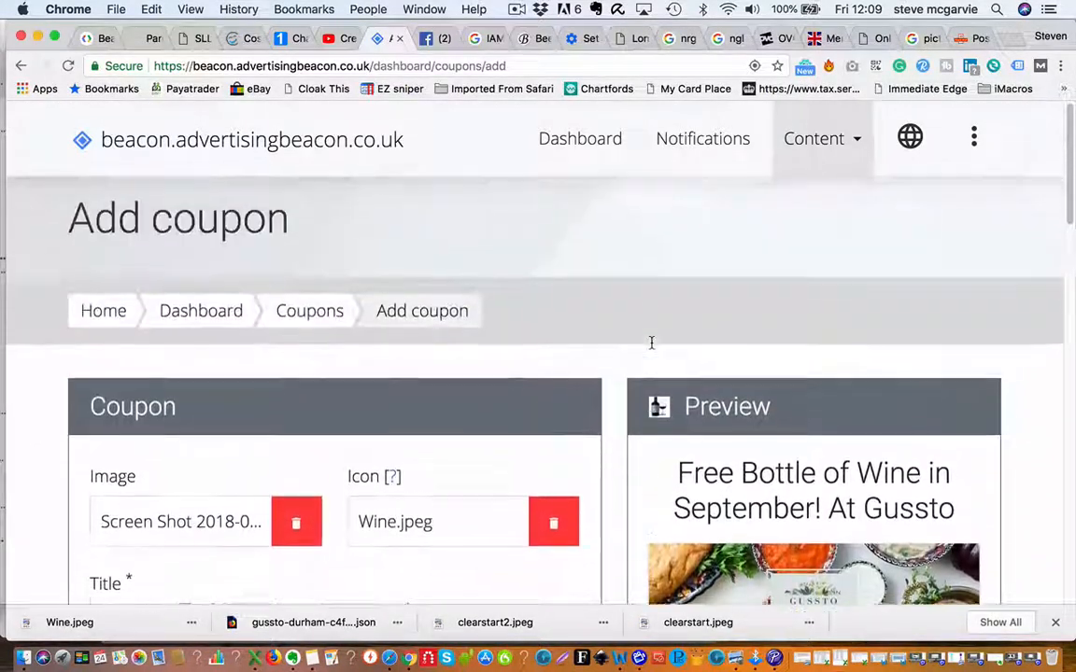
scroll(651, 342, down, 12)
scroll(652, 341, down, 4)
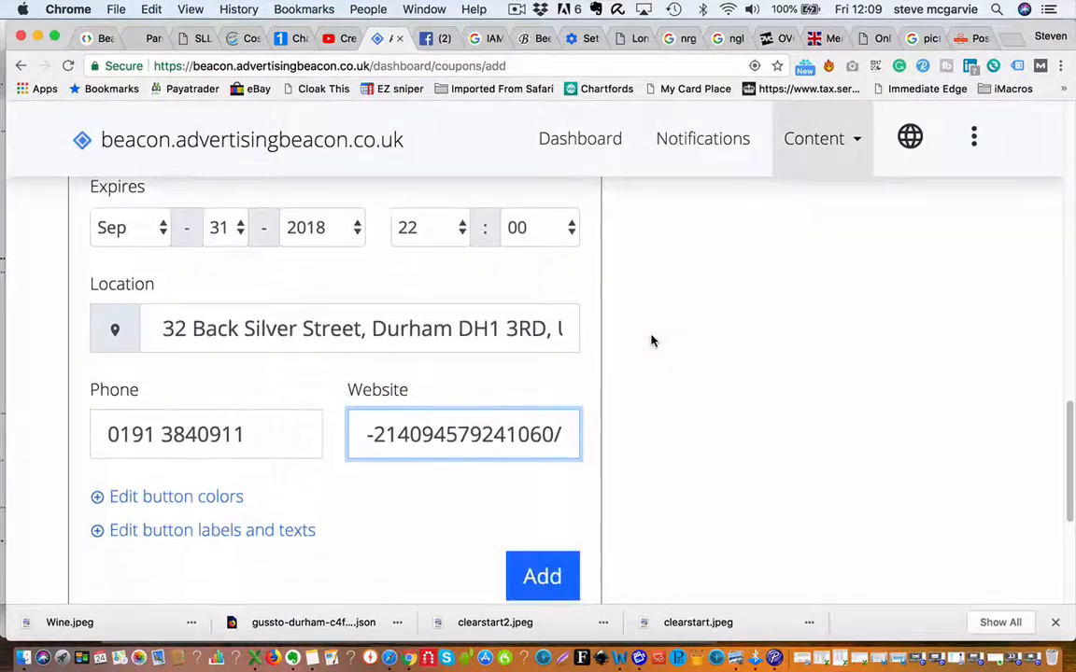
click(549, 576)
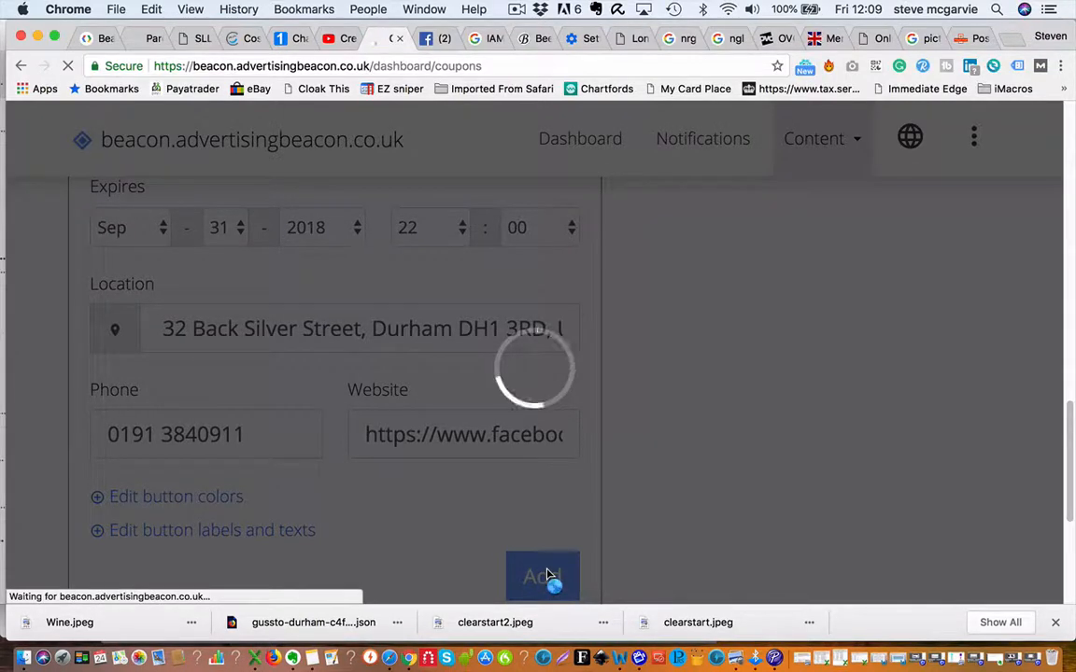
scroll(585, 463, down, 4)
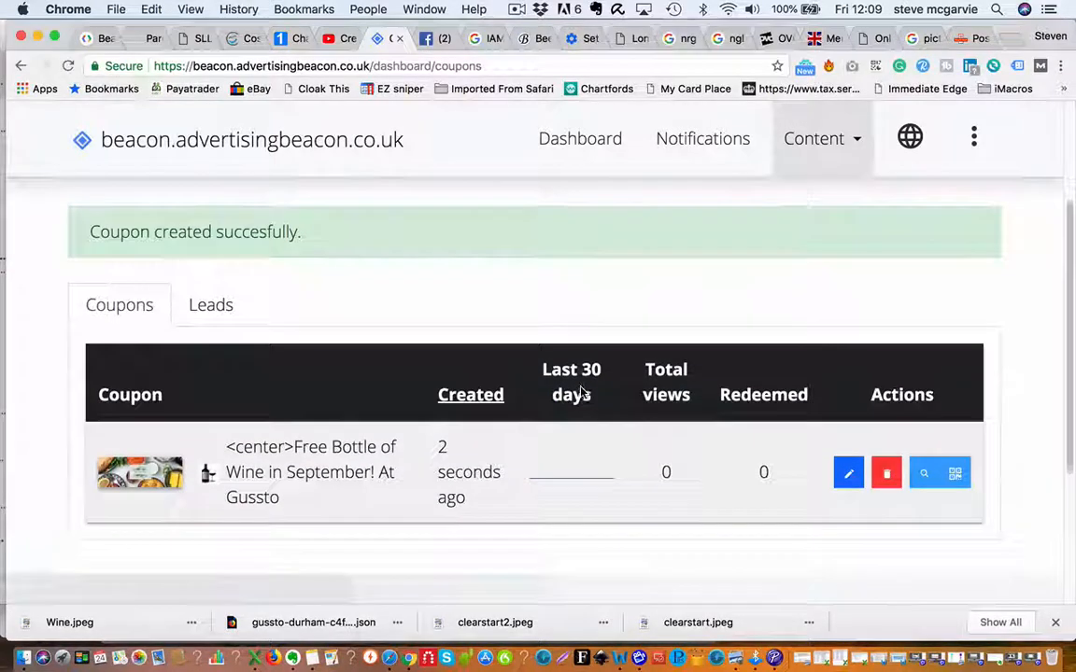
View the coupon's public page from the coupons list, scrolling down to its Redeem button.
click(921, 471)
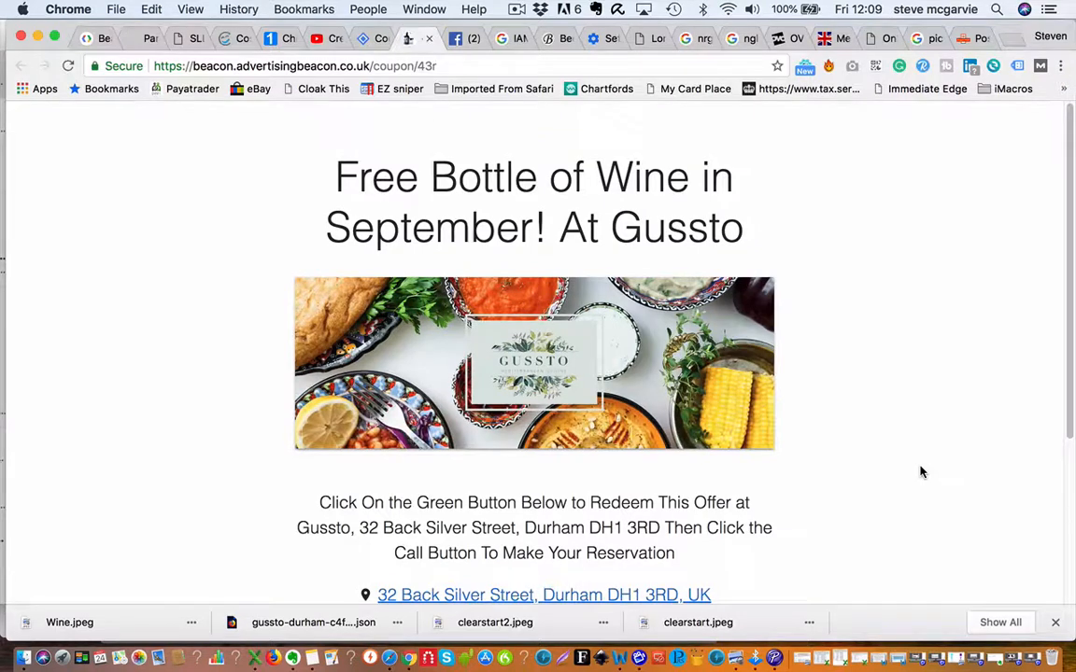
scroll(866, 395, down, 3)
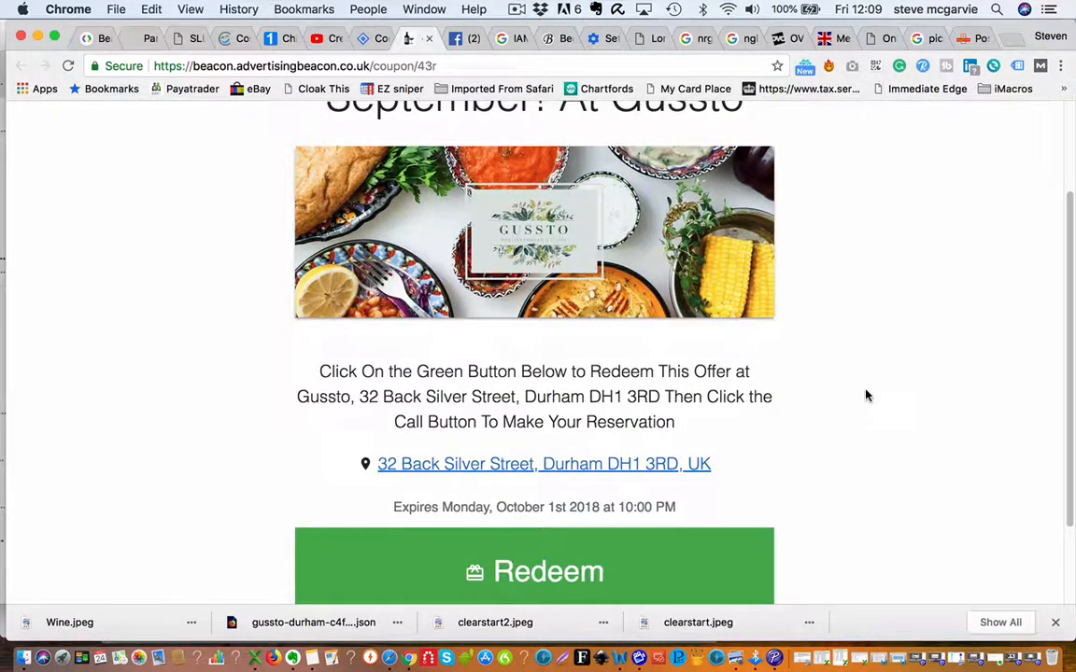
scroll(867, 396, down, 3)
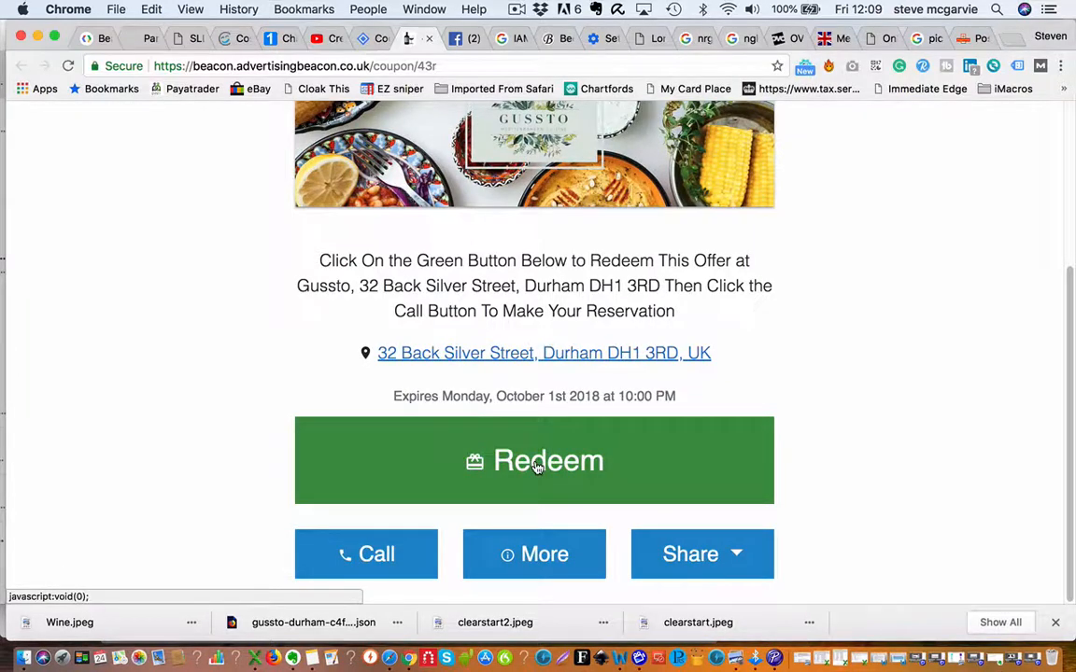
Redeem the coupon with the customer's full name and e-mail address to reveal its QR code.
click(537, 467)
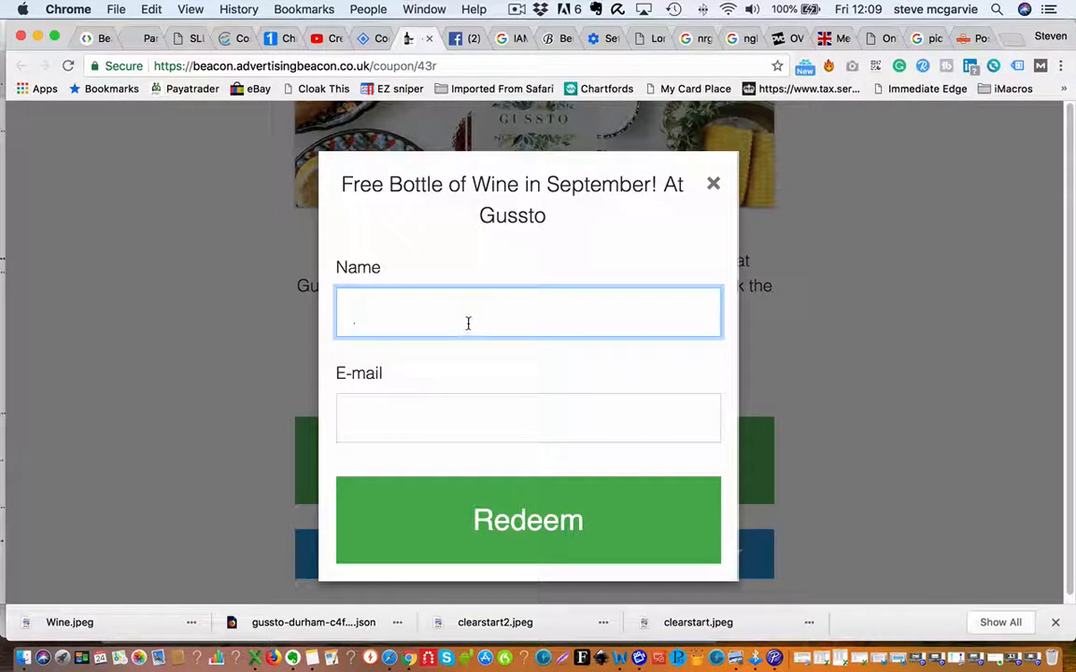
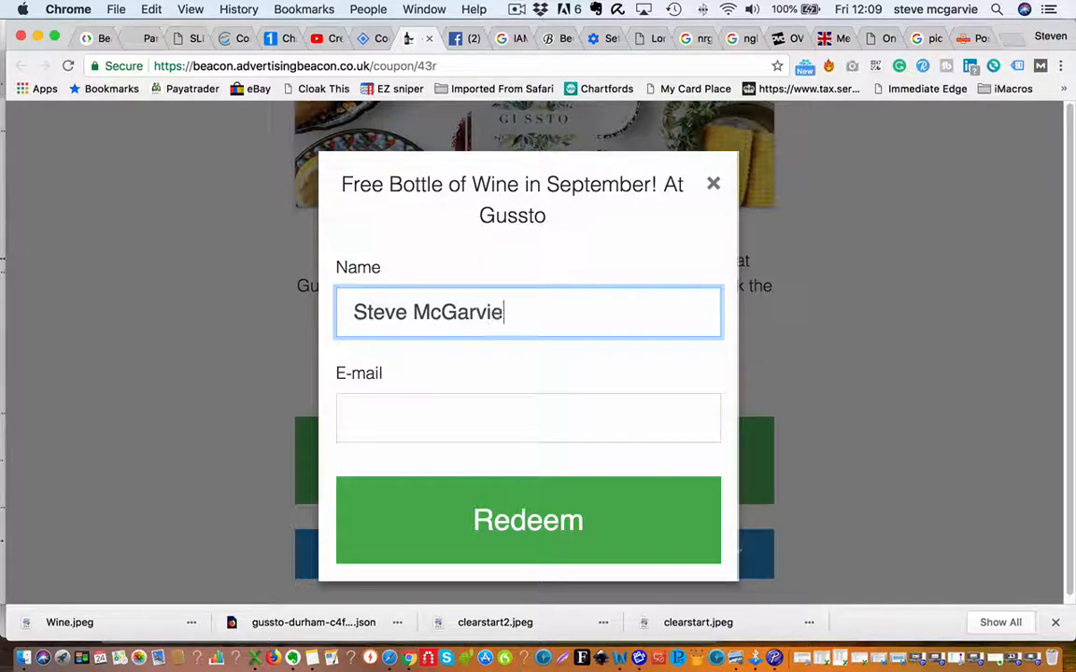
key(Tab)
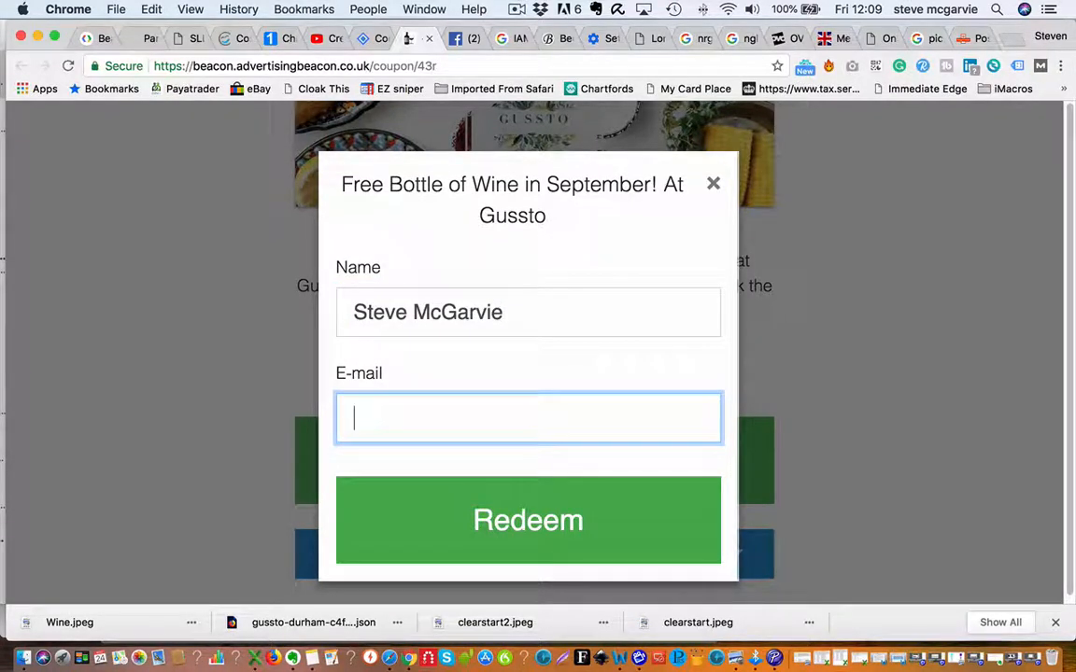
text(Ste)
key(BackSpace)
key(BackSpace)
key(BackSpace)
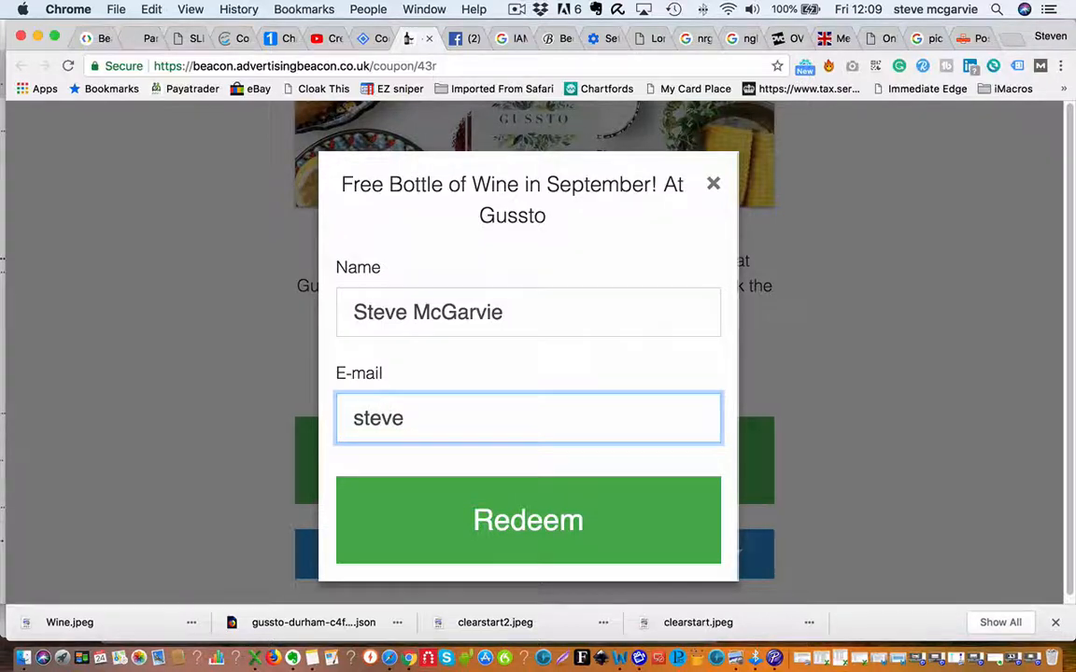
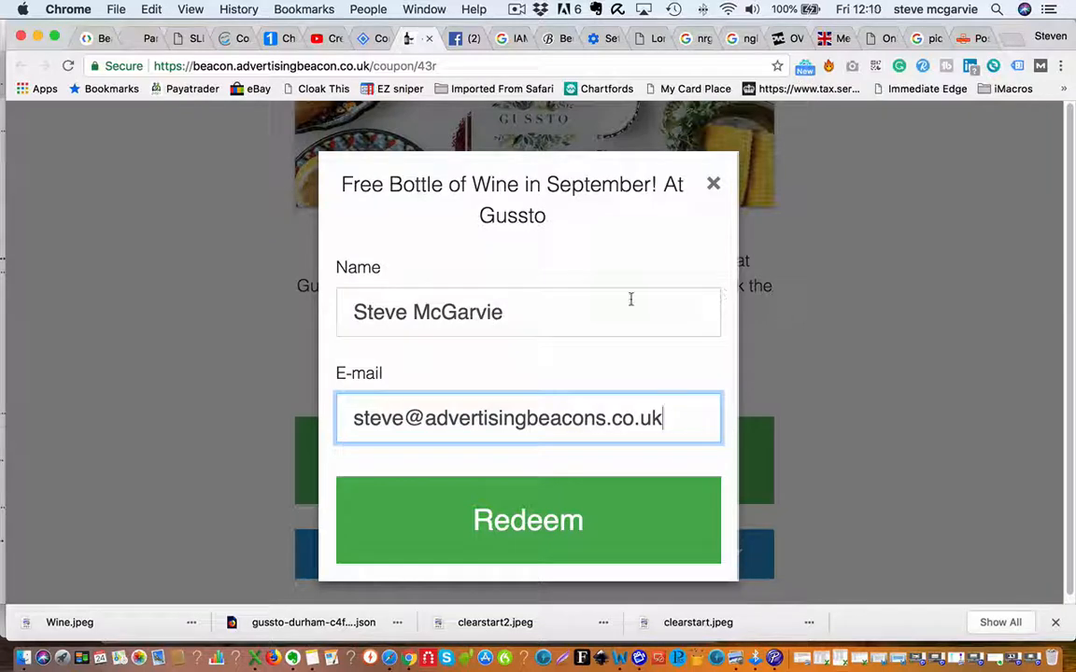
scroll(511, 307, down, 1)
click(514, 523)
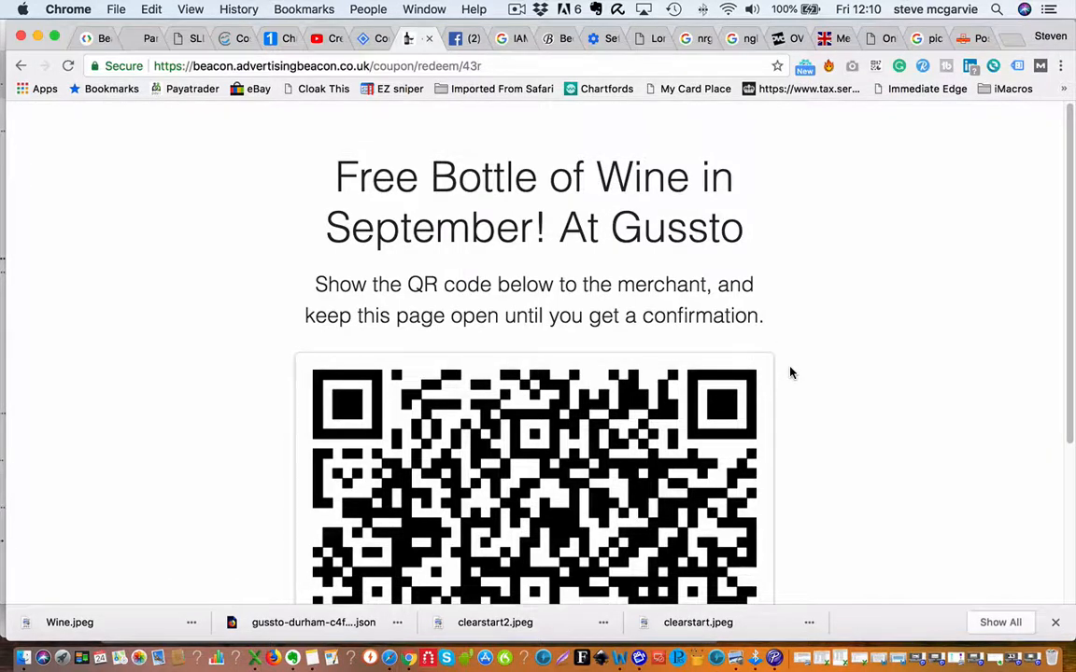
Scroll the redeem page to bring the Gussto free-wine coupon's full QR code into view.
scroll(790, 373, down, 4)
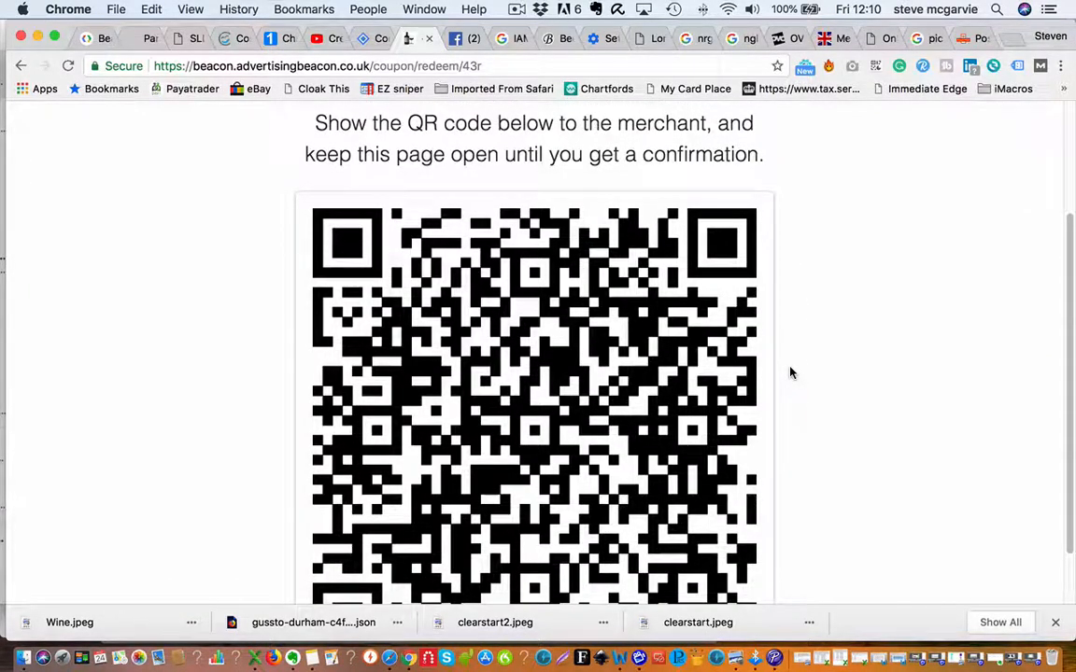
scroll(792, 377, down, 2)
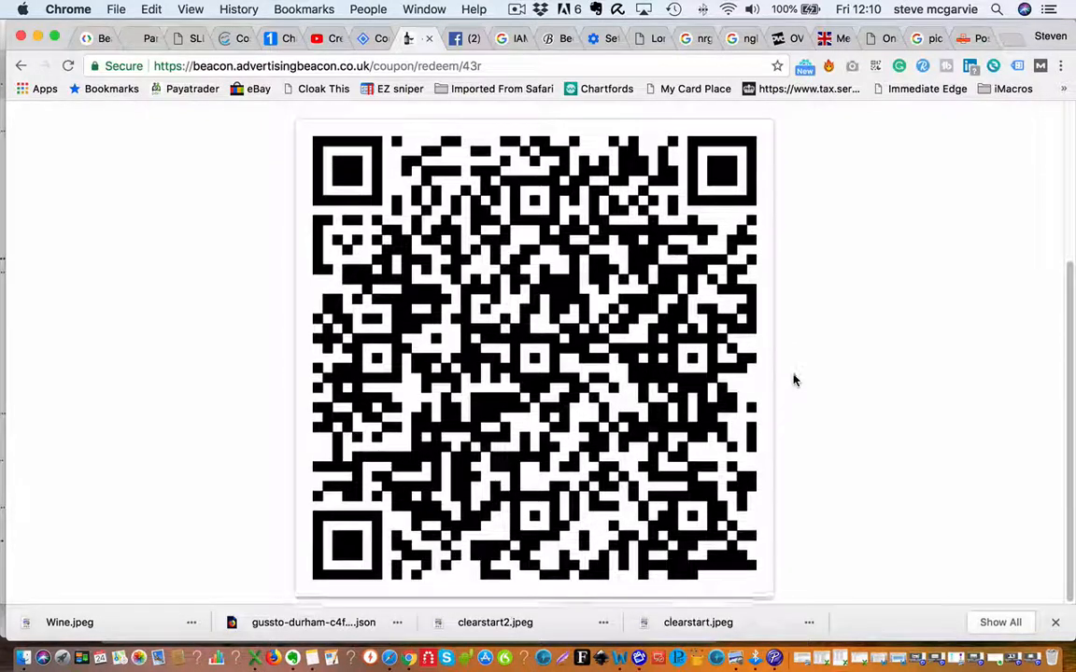
scroll(798, 378, up, 6)
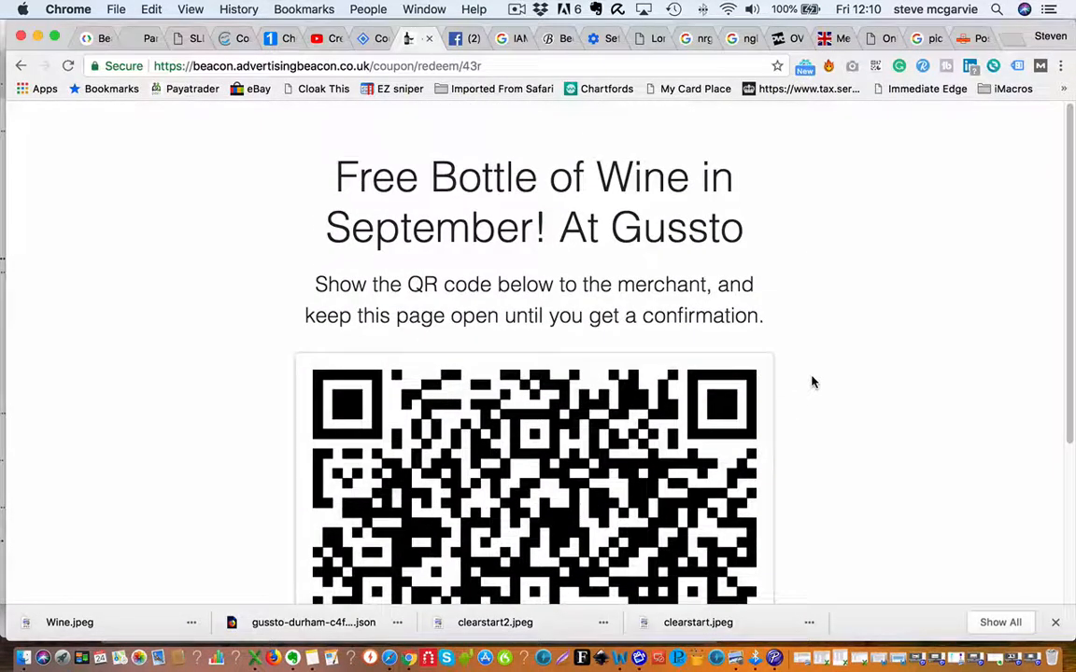
scroll(811, 382, down, 6)
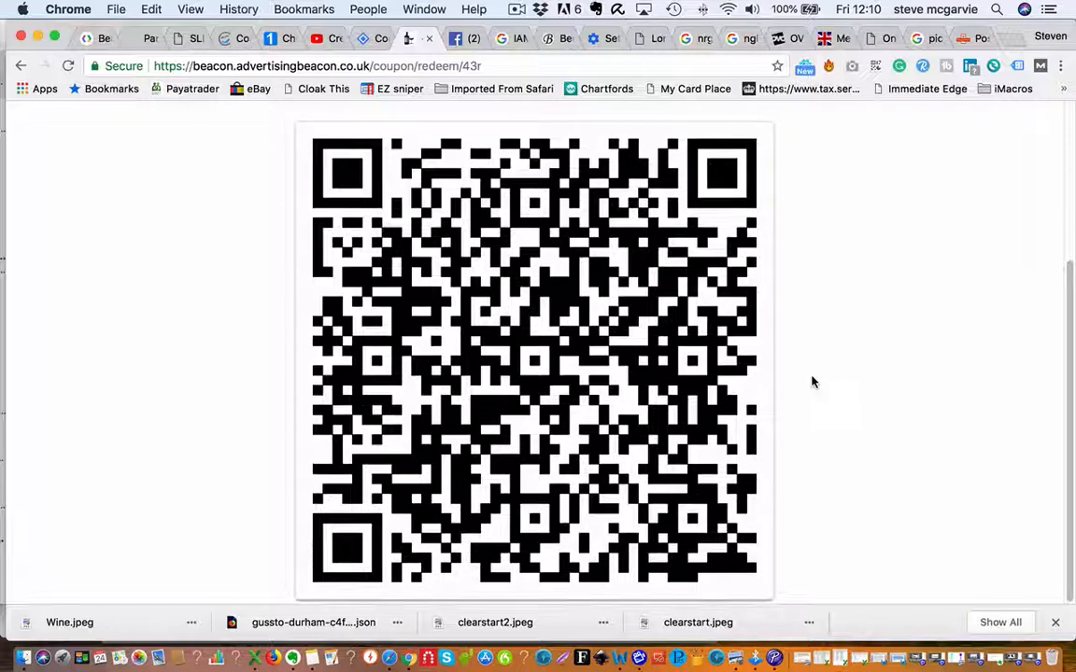
scroll(811, 382, up, 6)
scroll(811, 382, down, 4)
scroll(812, 382, down, 3)
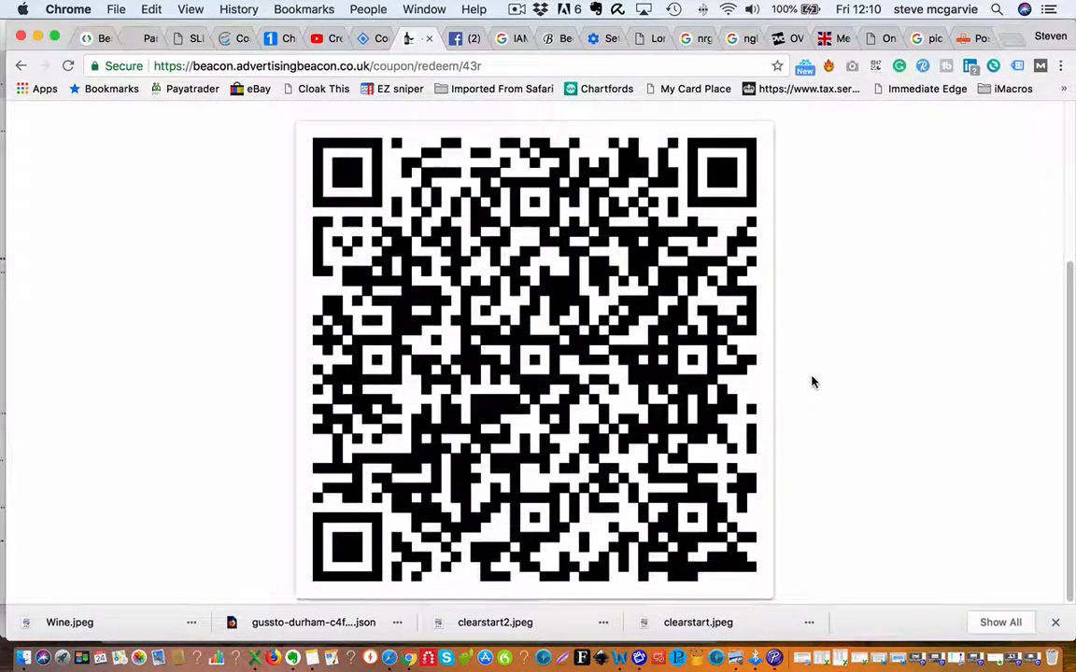
scroll(812, 382, up, 3)
scroll(811, 382, up, 4)
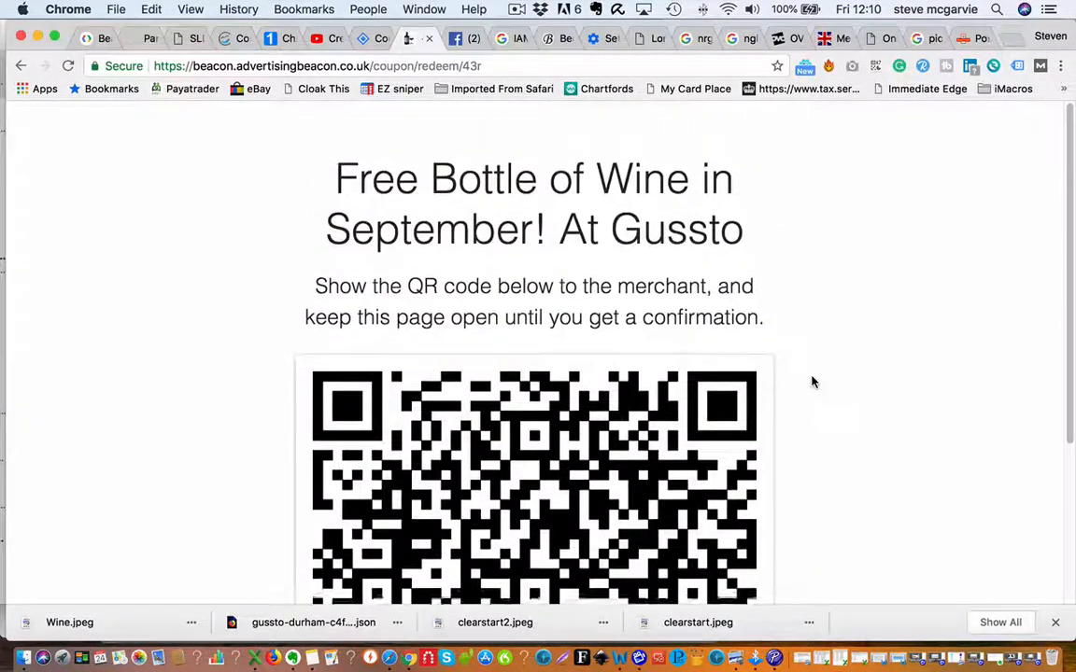
scroll(811, 382, down, 6)
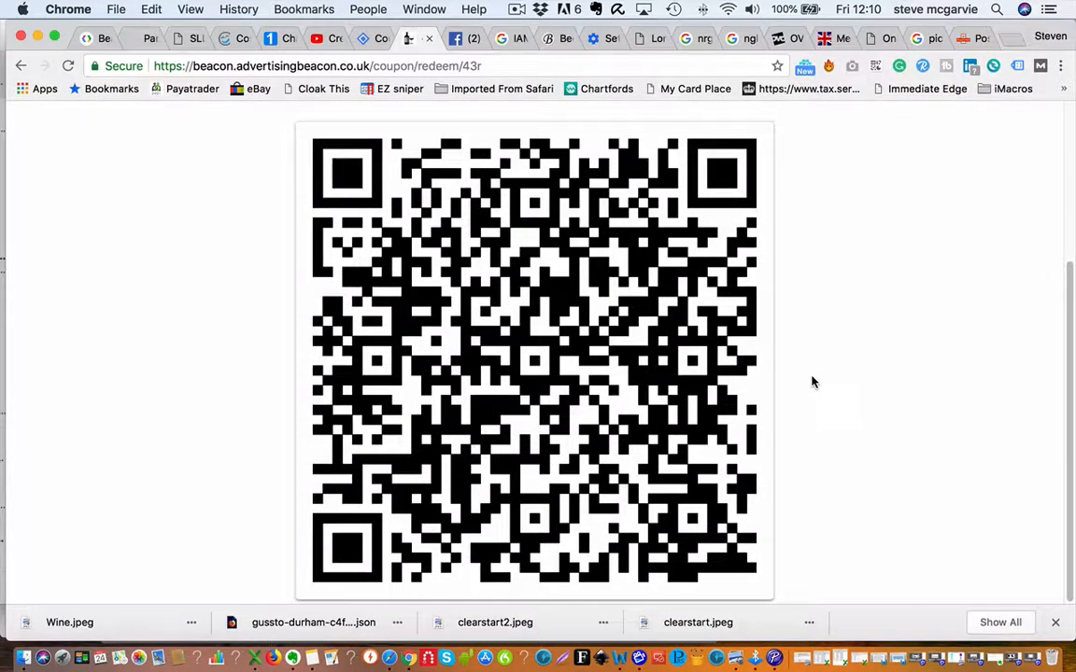
scroll(811, 382, up, 6)
scroll(811, 381, down, 1)
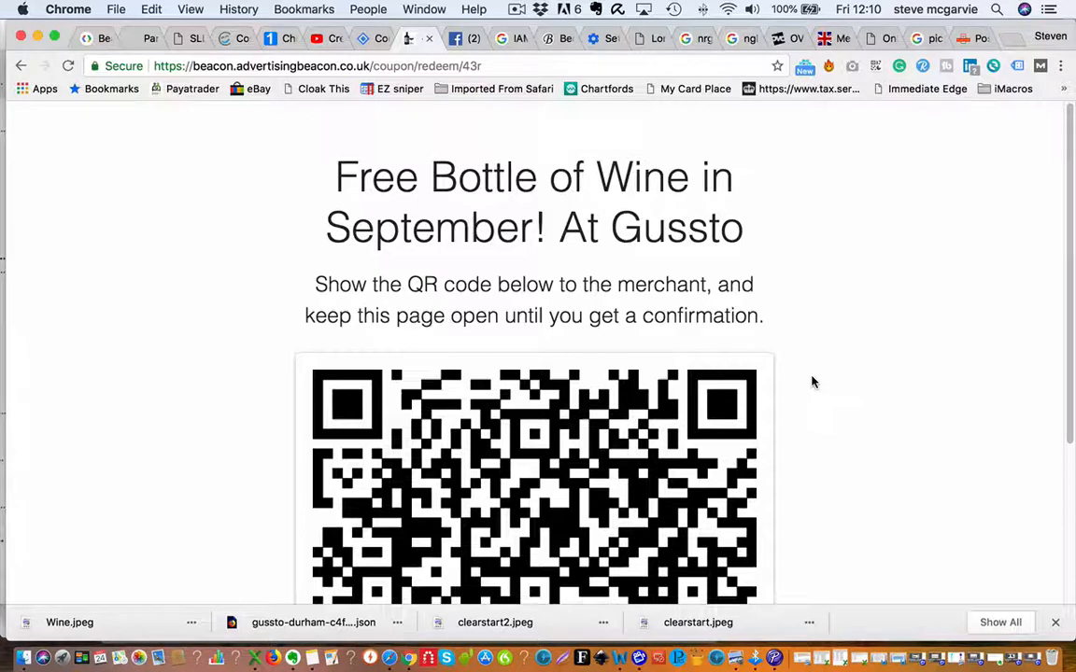
scroll(811, 382, down, 5)
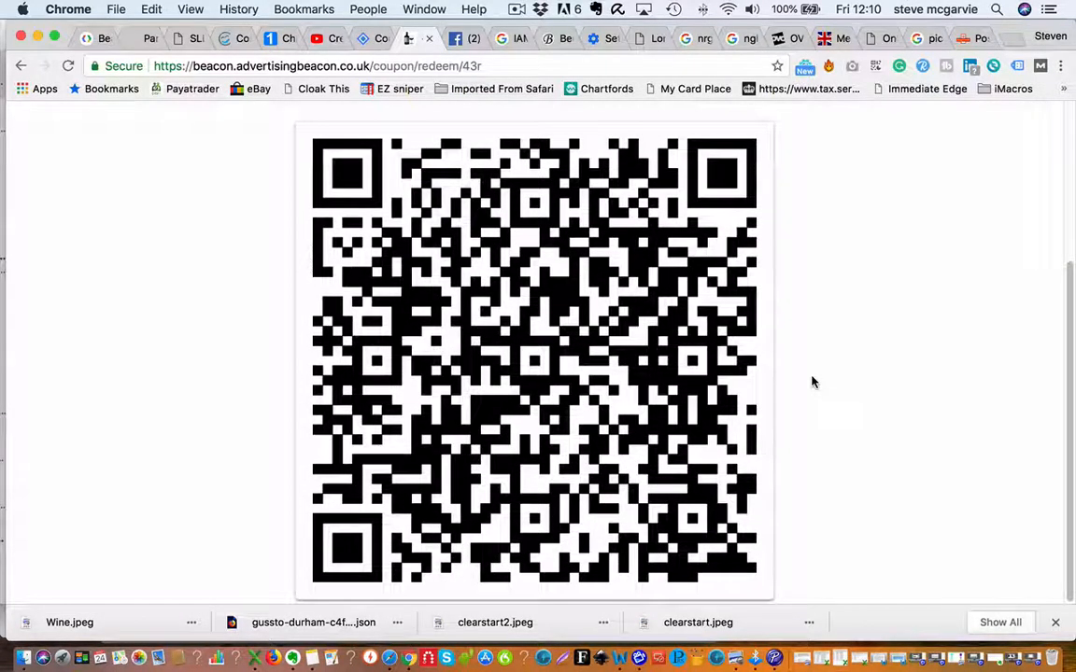